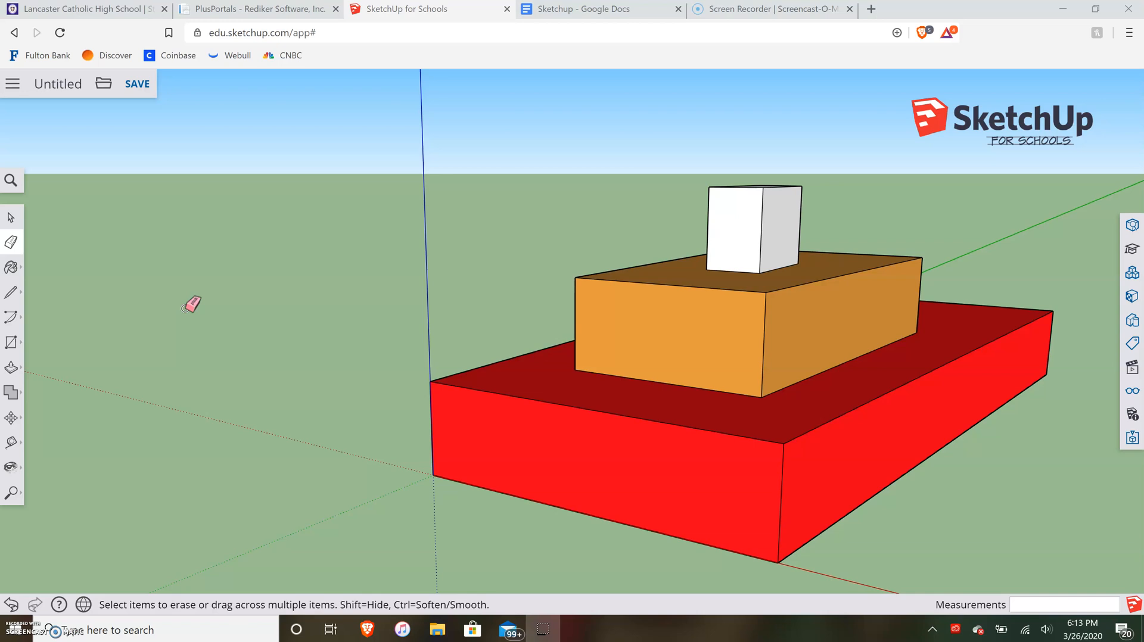
Open the Curriculum page and look through the available SketchUp lessons.
left_click(690, 382)
left_click(13, 84)
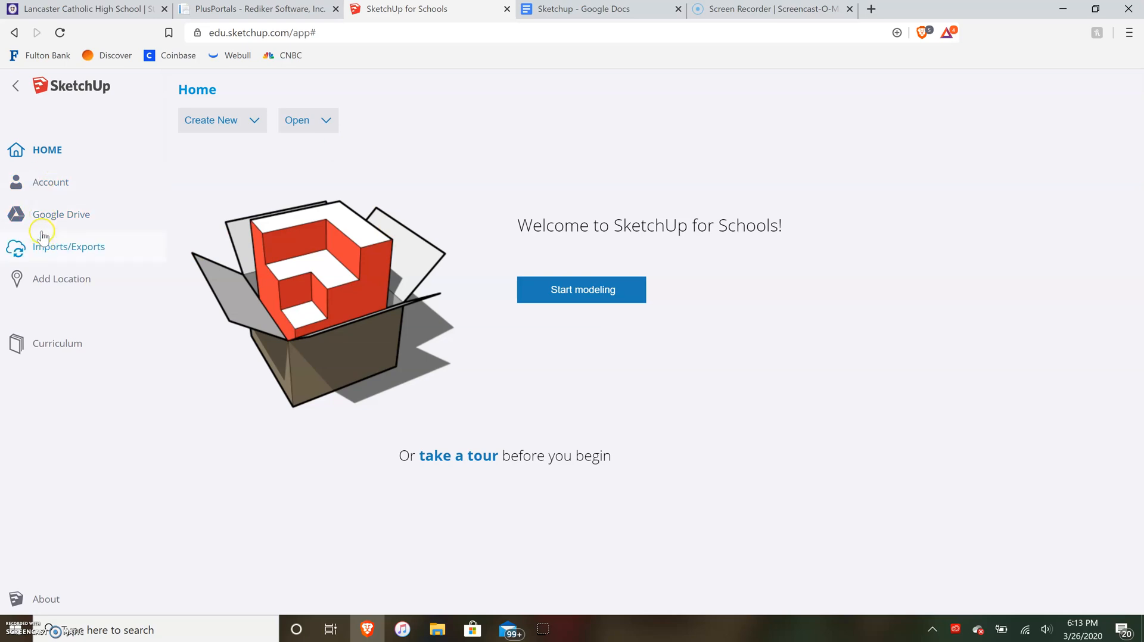
left_click(59, 348)
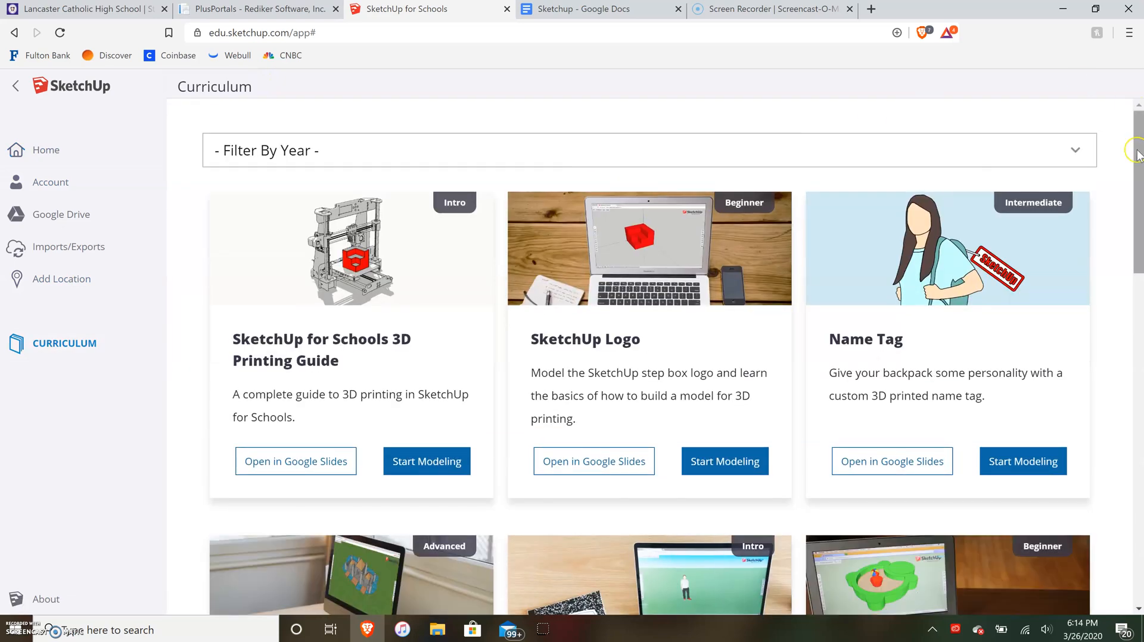
left_click_drag(1137, 149, 1141, 171)
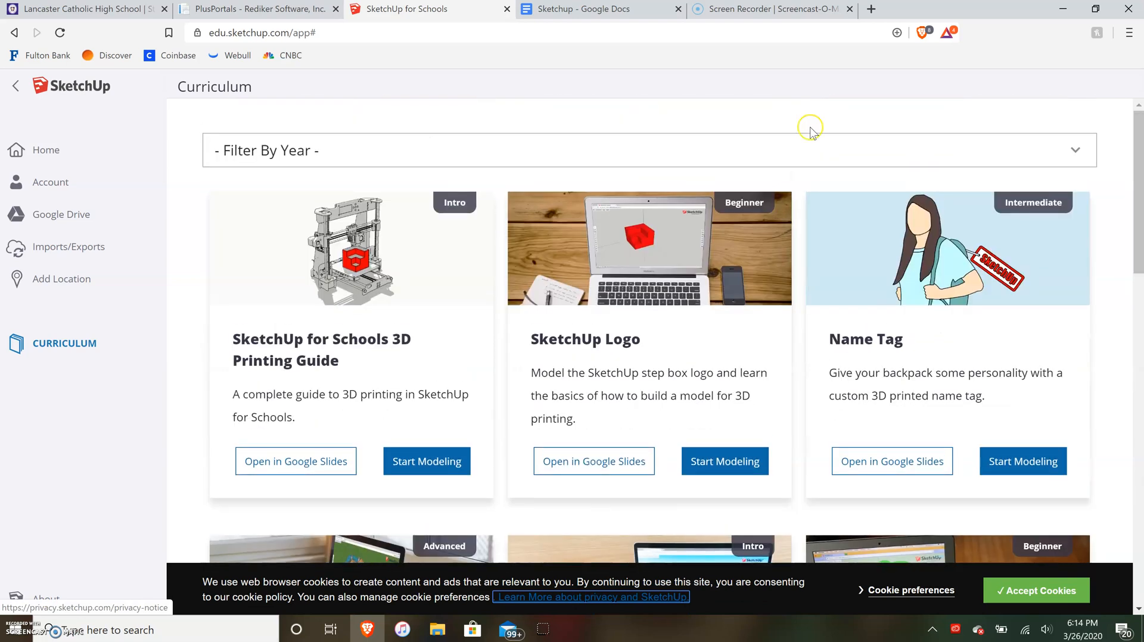
Return to the SketchUp home page and start the guided interface tour.
left_click(54, 165)
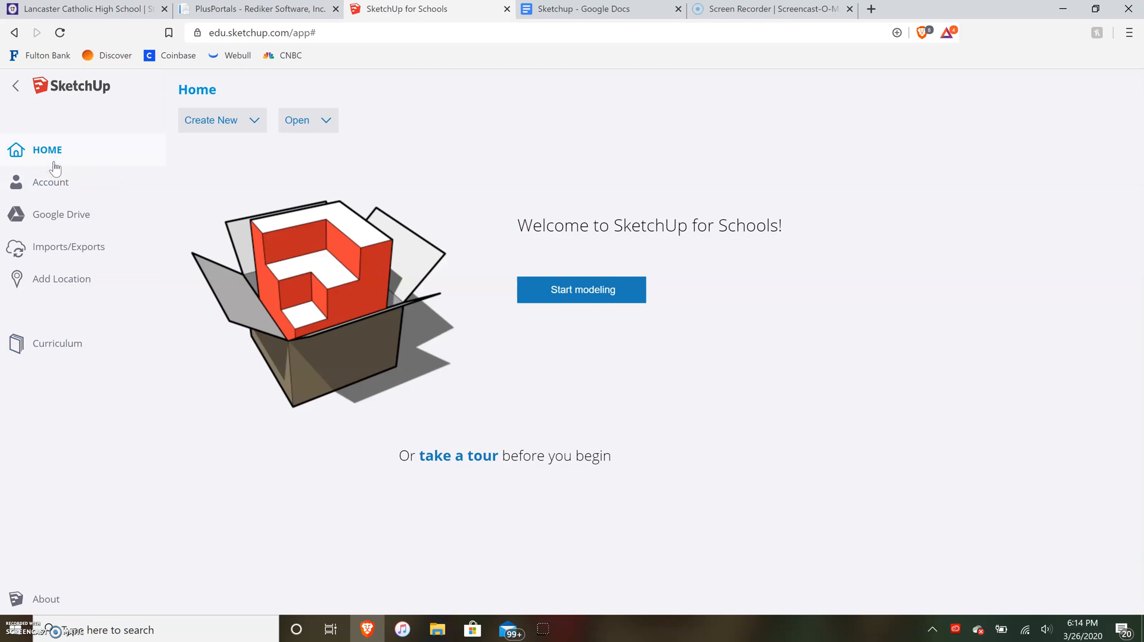
left_click(472, 460)
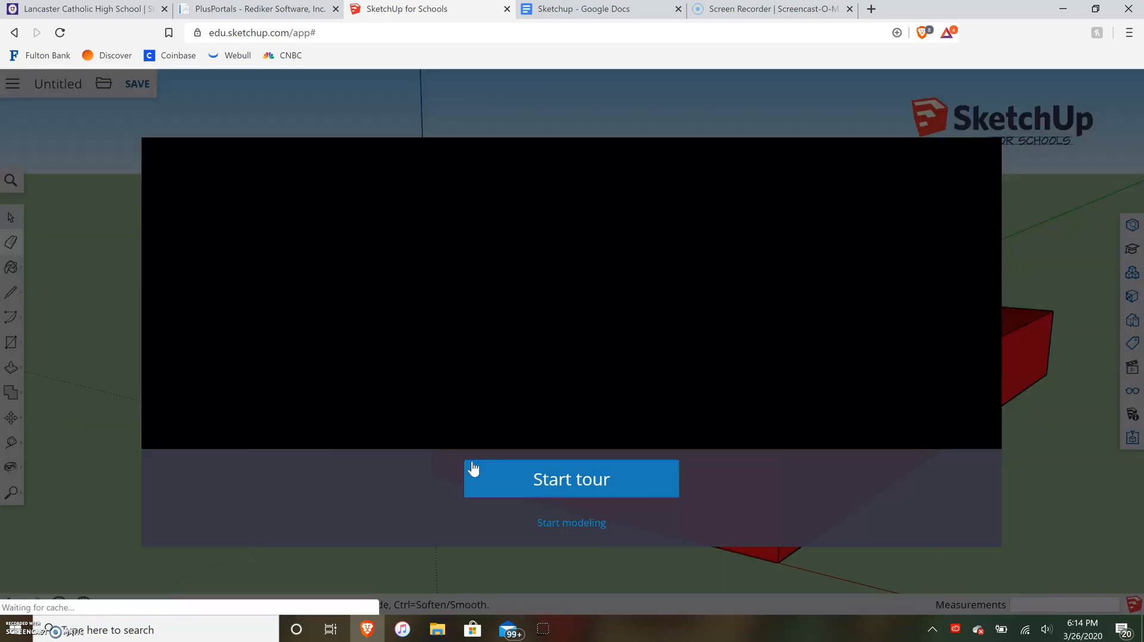
left_click(577, 488)
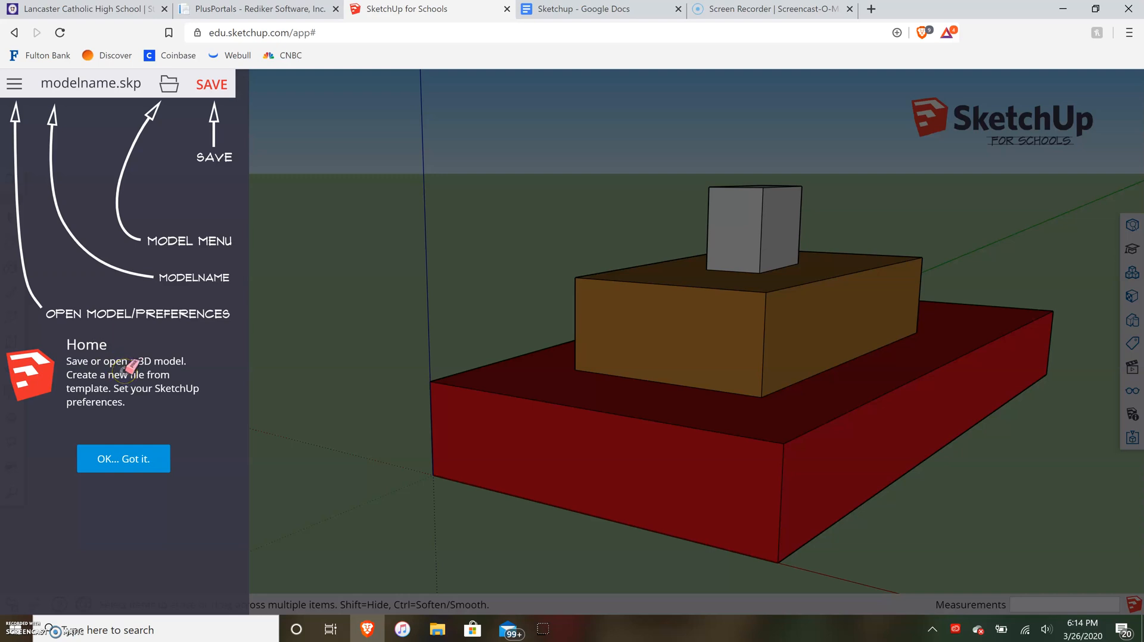
Review the tour's Home and Toolbars pages and continue to the Panels page.
left_click(127, 459)
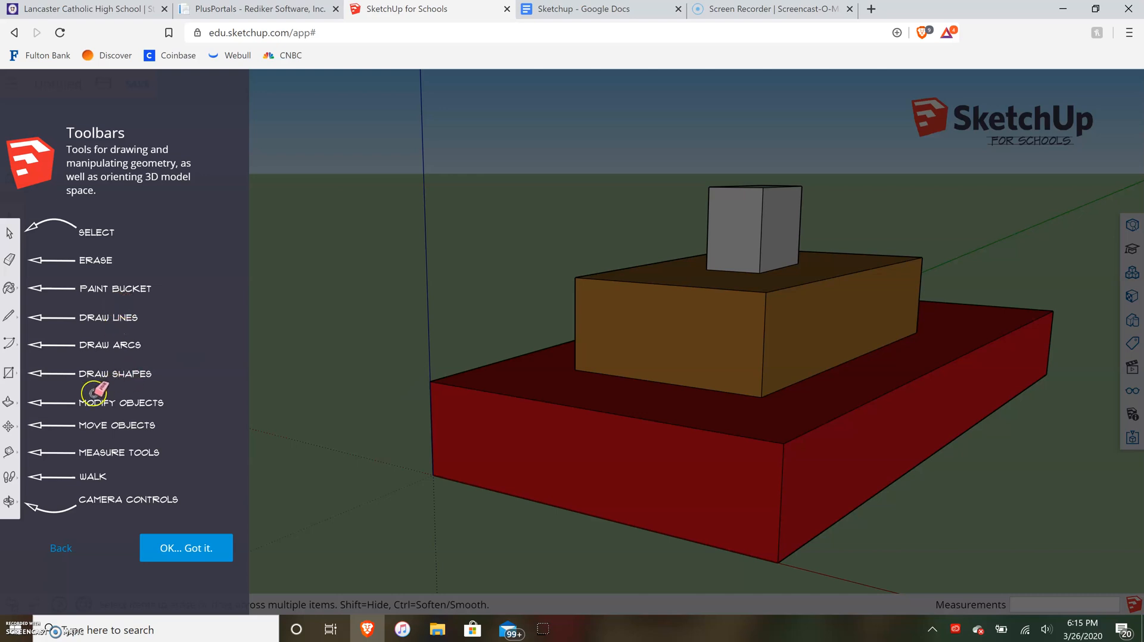
left_click(76, 434)
left_click(163, 550)
left_click(918, 77)
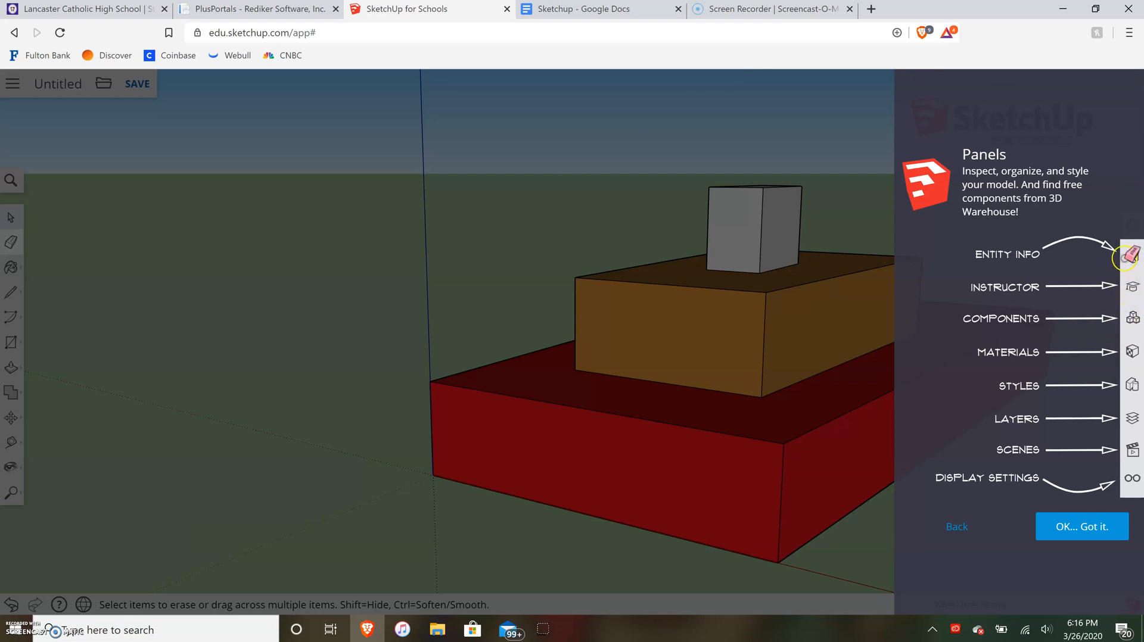
Review the tour's Panels, Status Bar and Measurements pages and finish the tour.
left_click(1093, 227)
left_click(1106, 429)
left_click(1046, 532)
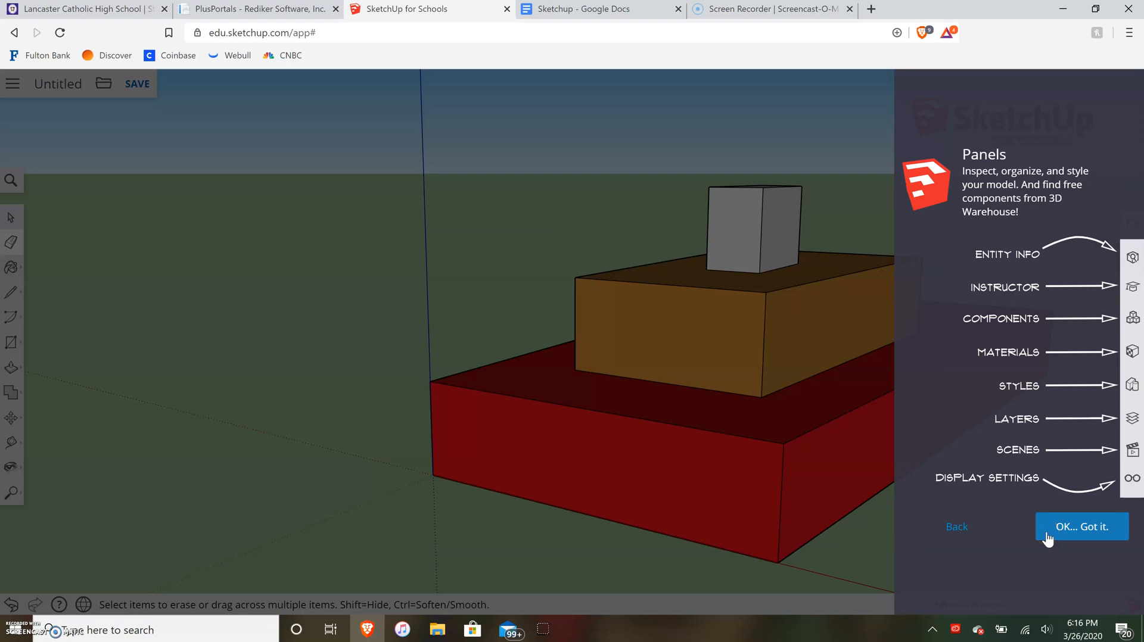
left_click(1046, 535)
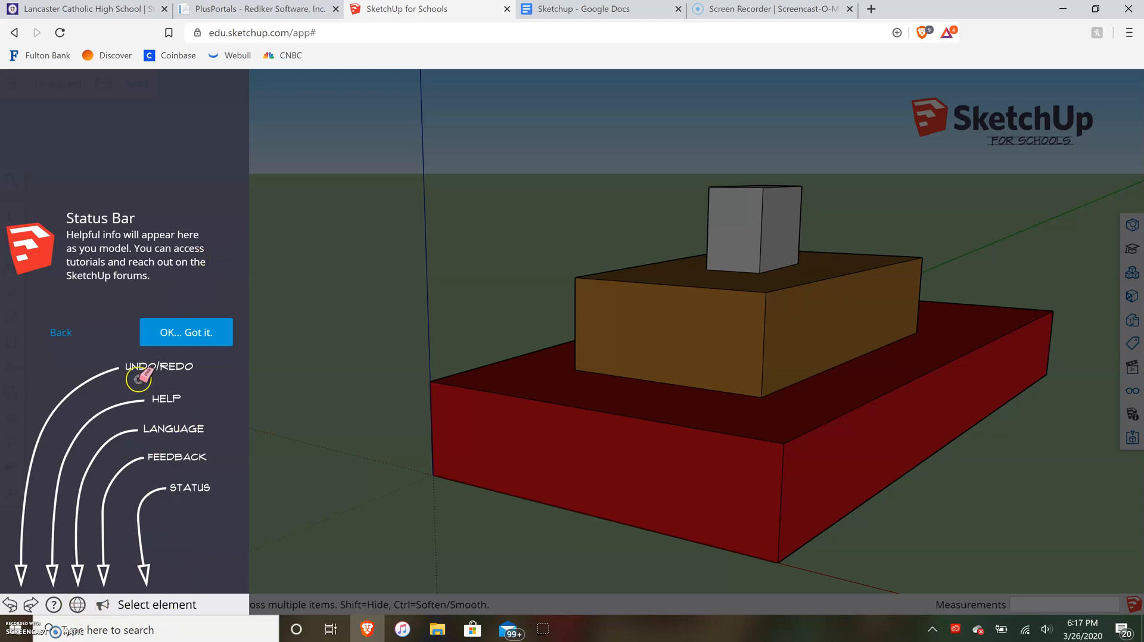
left_click(173, 334)
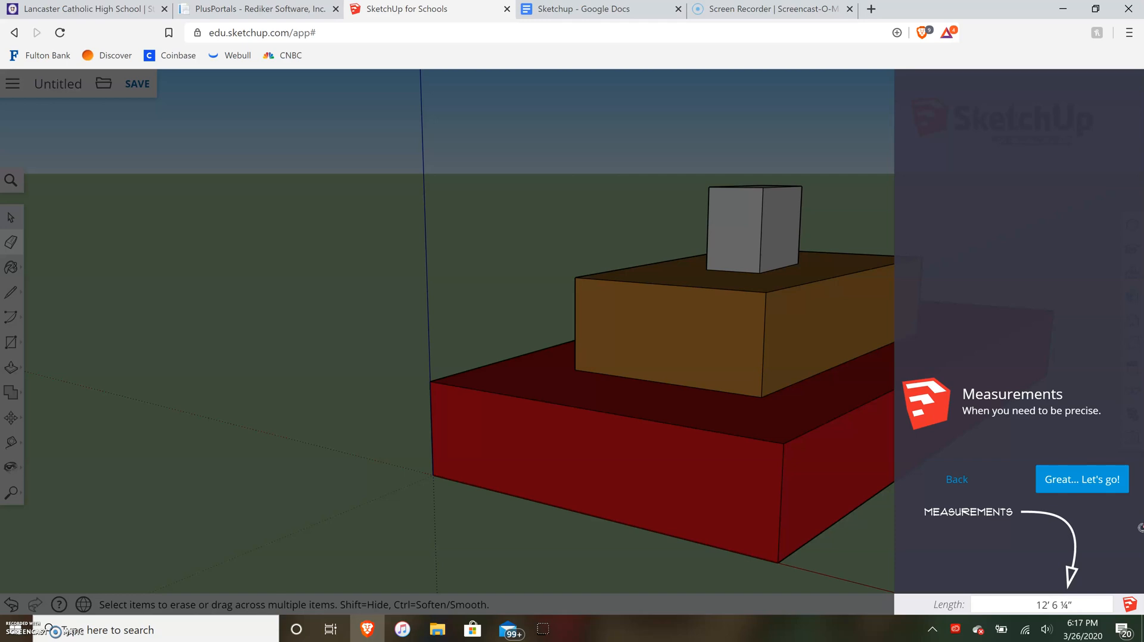
left_click(1084, 485)
Erase the front, right-side and top faces of the red base box.
left_click(617, 416)
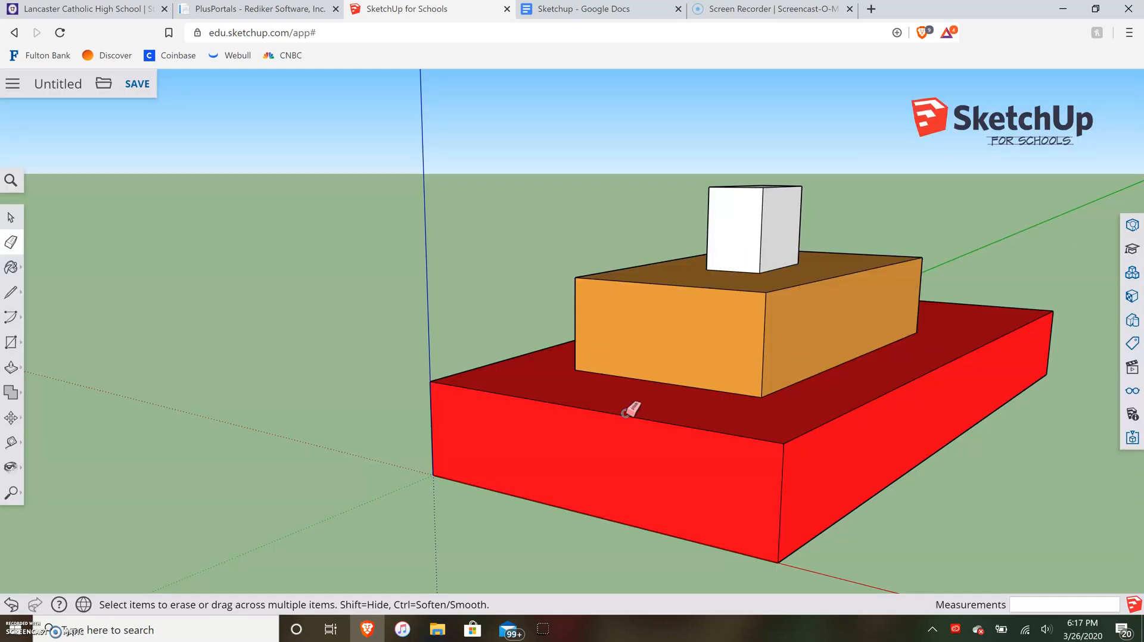
left_click(539, 448)
left_click(21, 245)
right_click(549, 478)
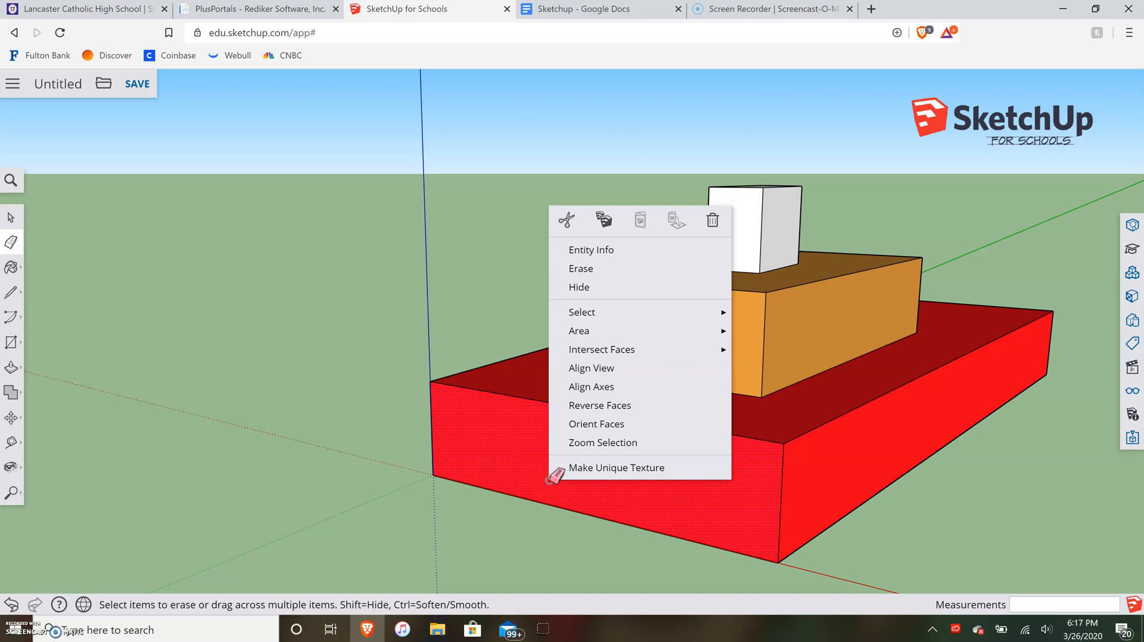
left_click(633, 268)
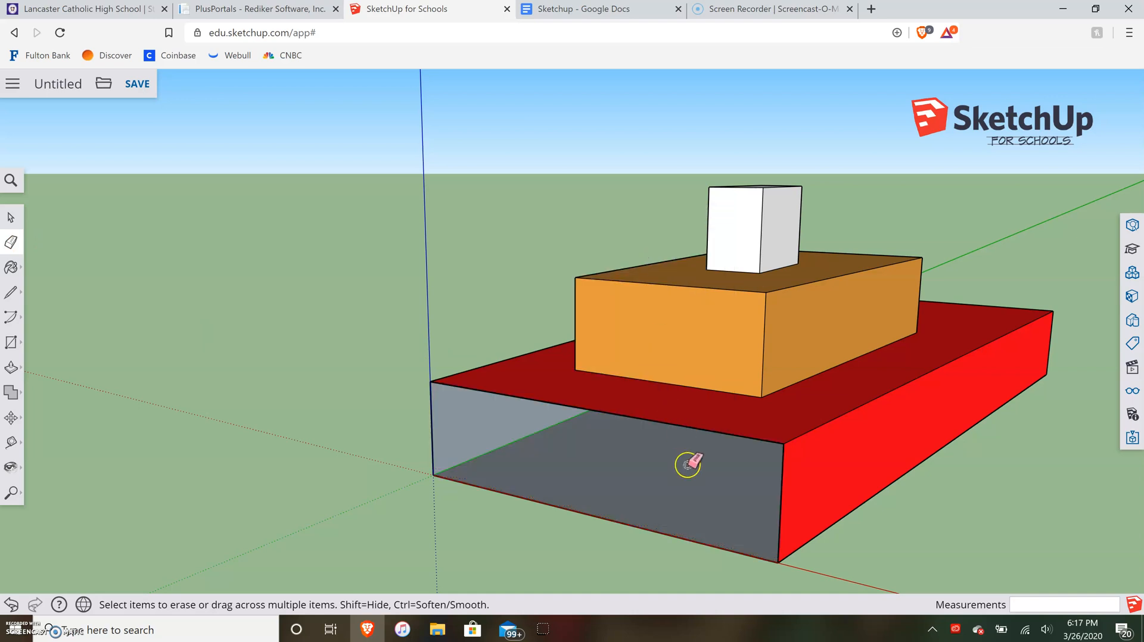
right_click(899, 435)
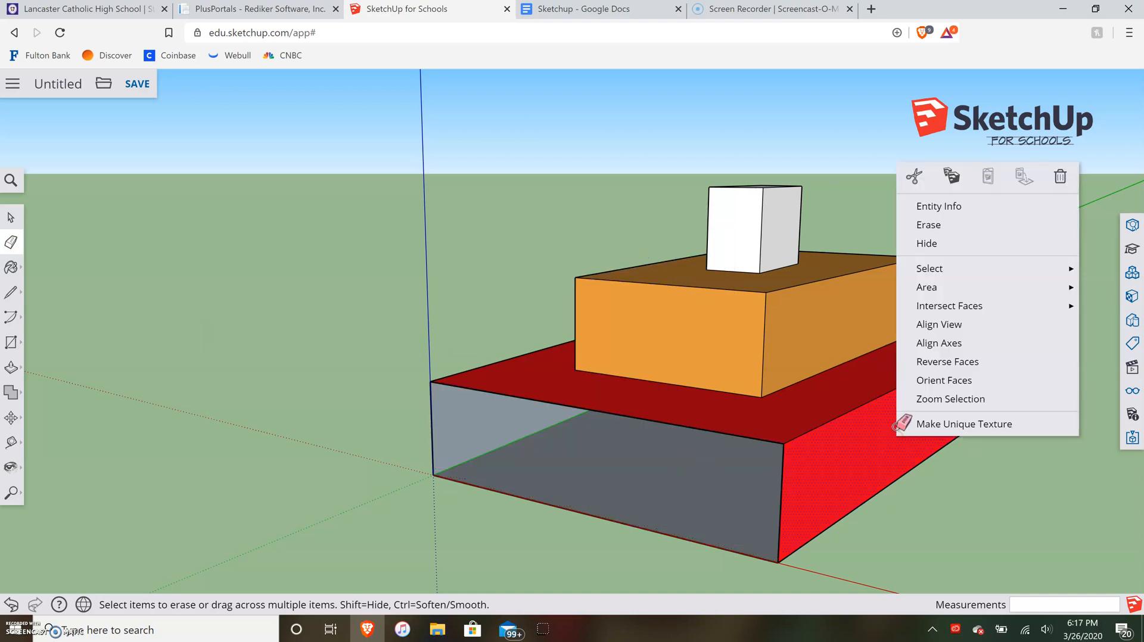
left_click(971, 226)
right_click(900, 357)
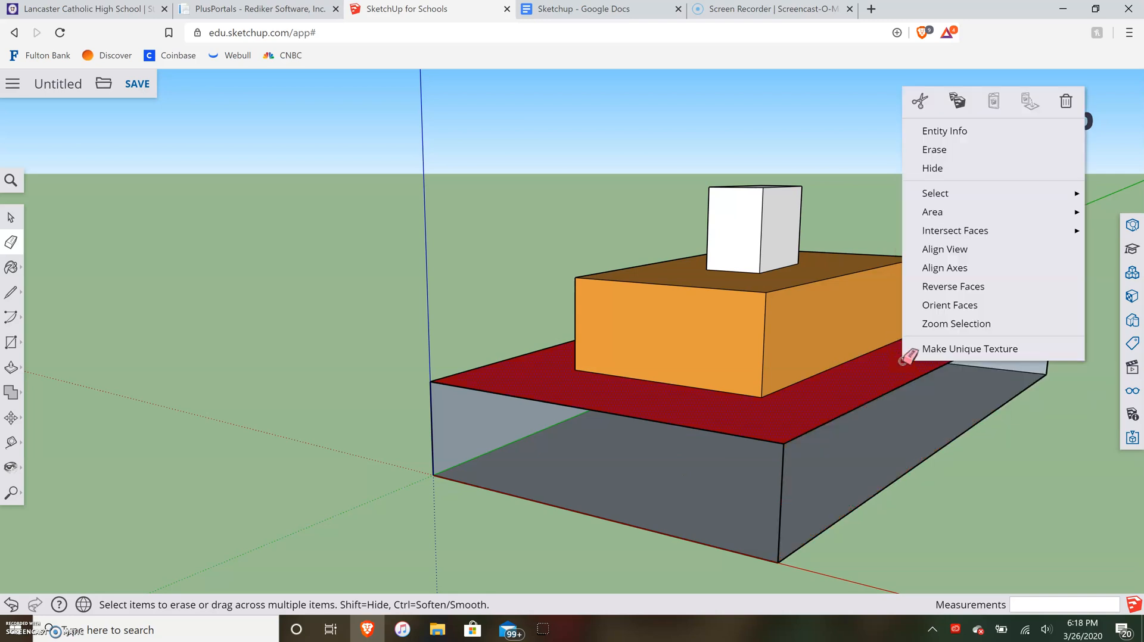
left_click(953, 159)
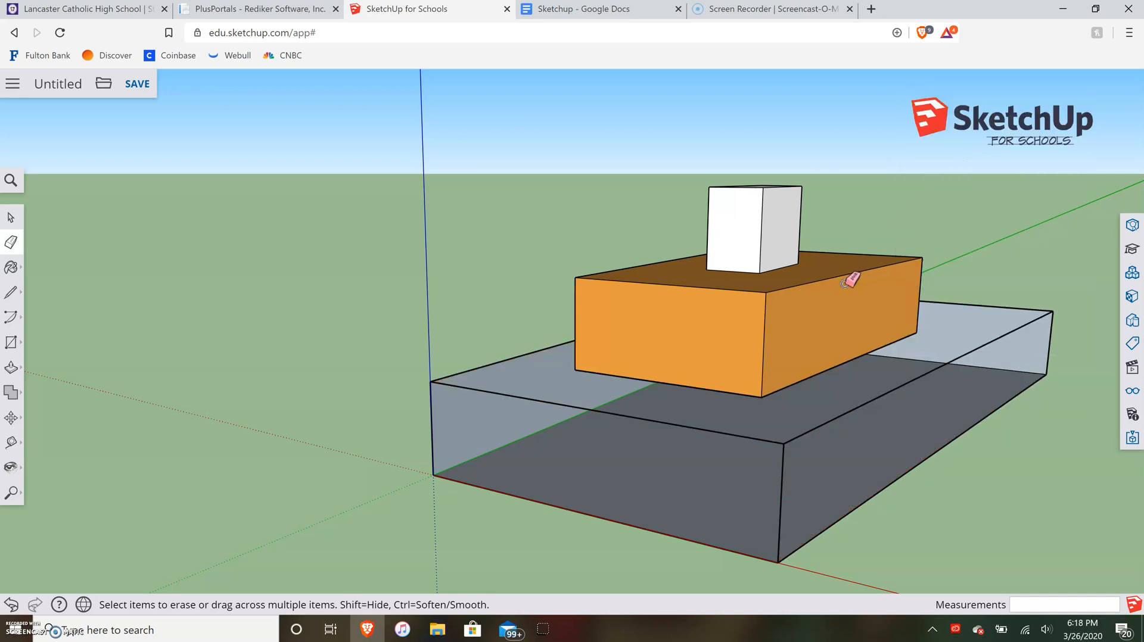
Erase the orange middle box's front, right and left top edges and its two front vertical edges at the left and centre corners.
left_click(764, 317)
left_click(775, 290)
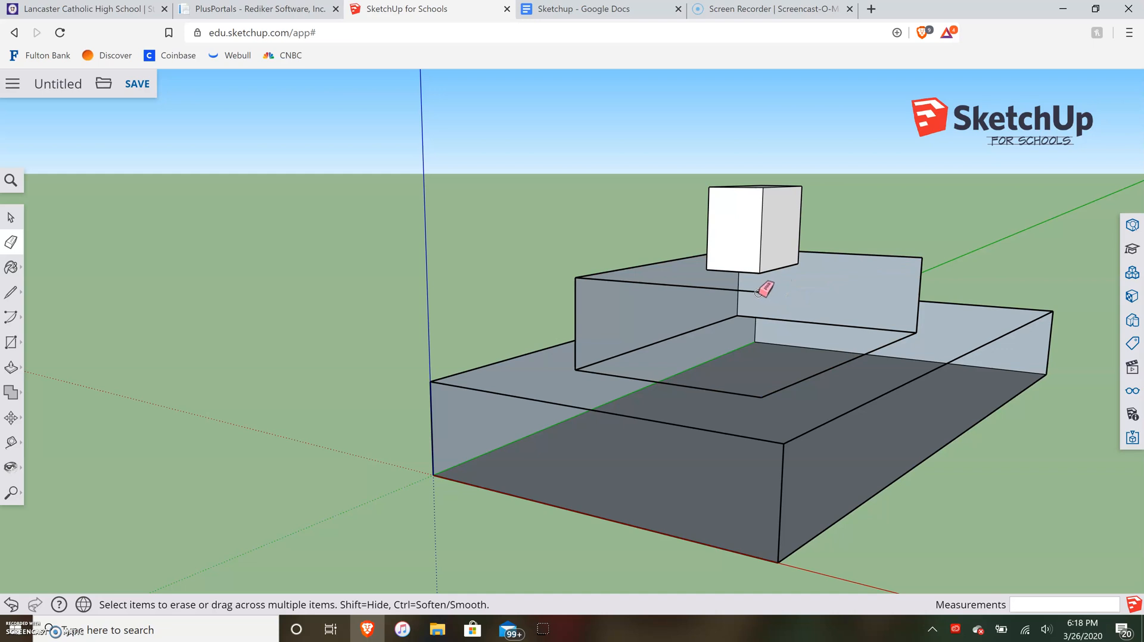
left_click(757, 292)
left_click(619, 269)
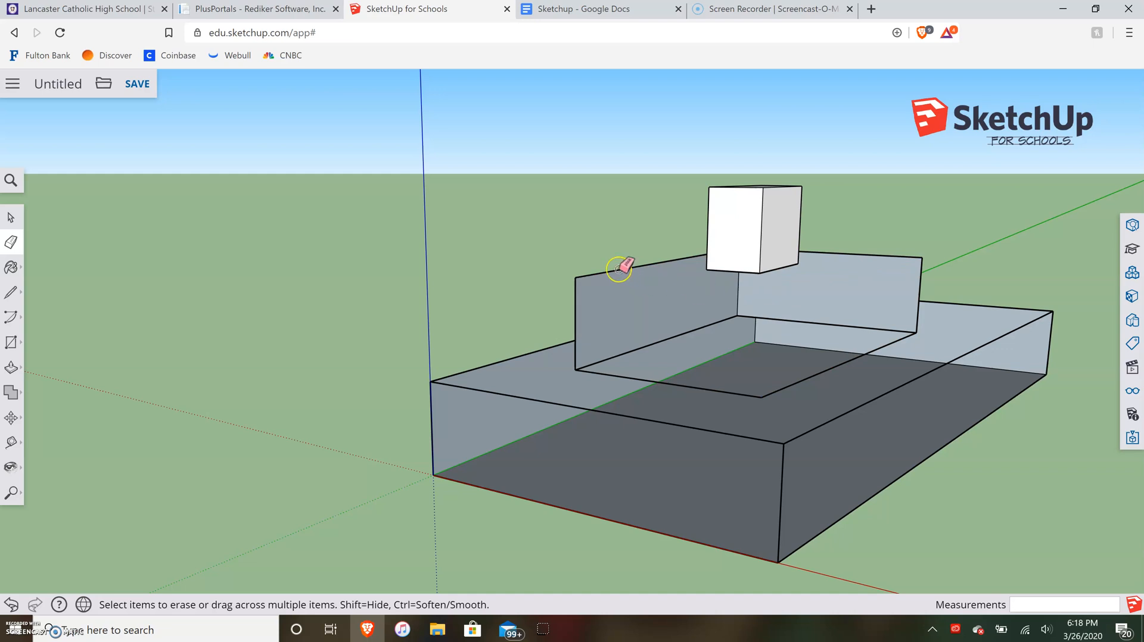
left_click(576, 305)
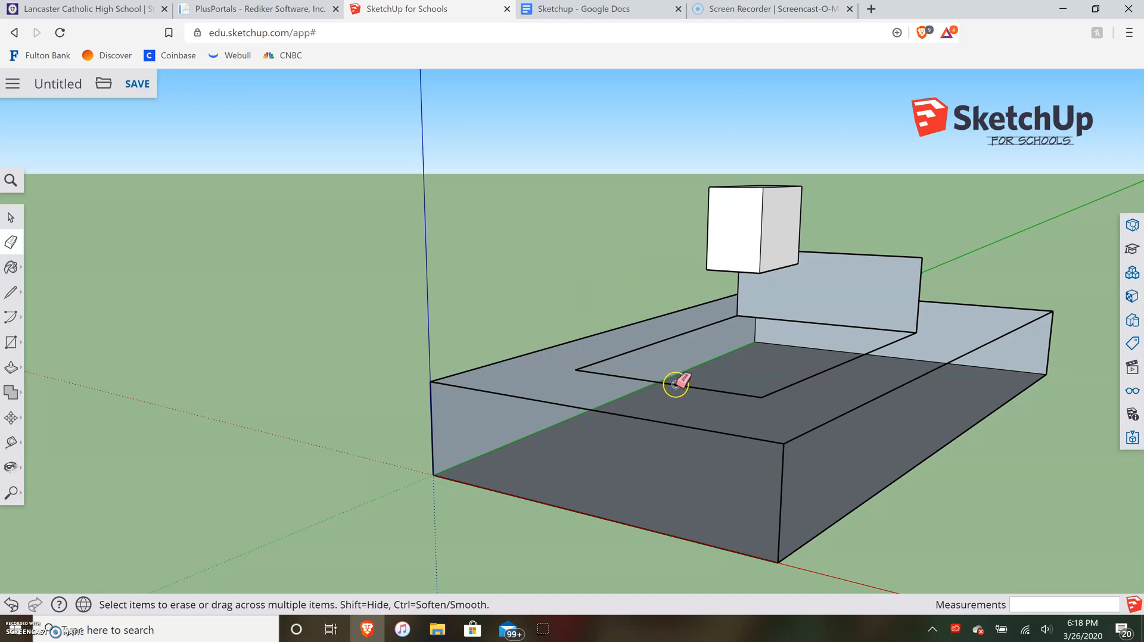
Erase the middle box's front, right and rear bottom edges, its rear top edge and its right rear vertical edge.
left_click(705, 389)
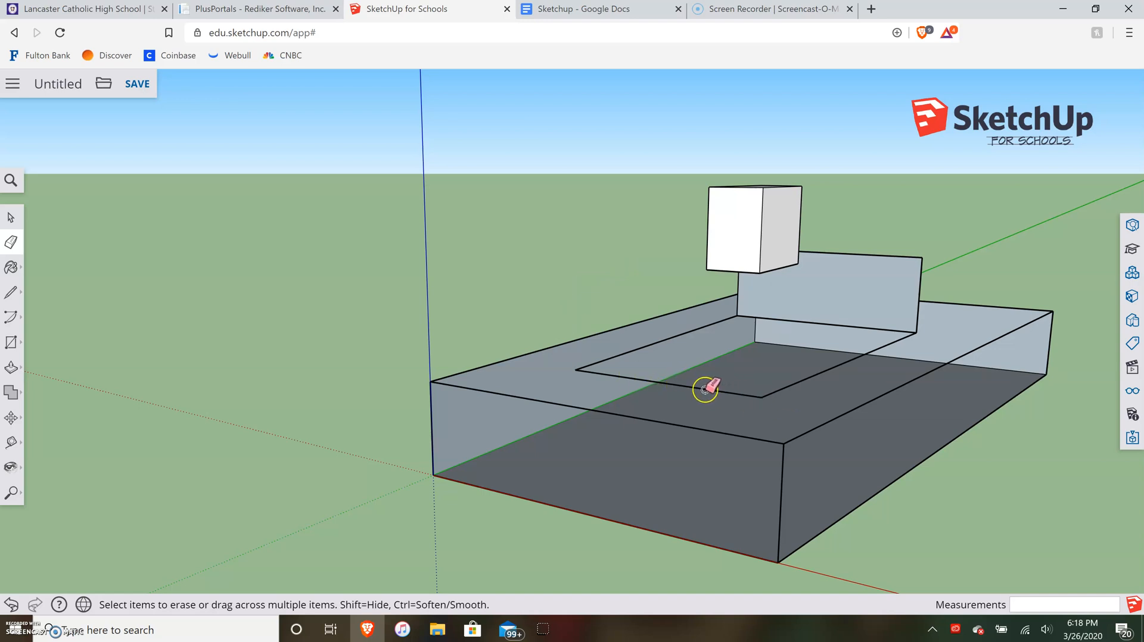
left_click(831, 371)
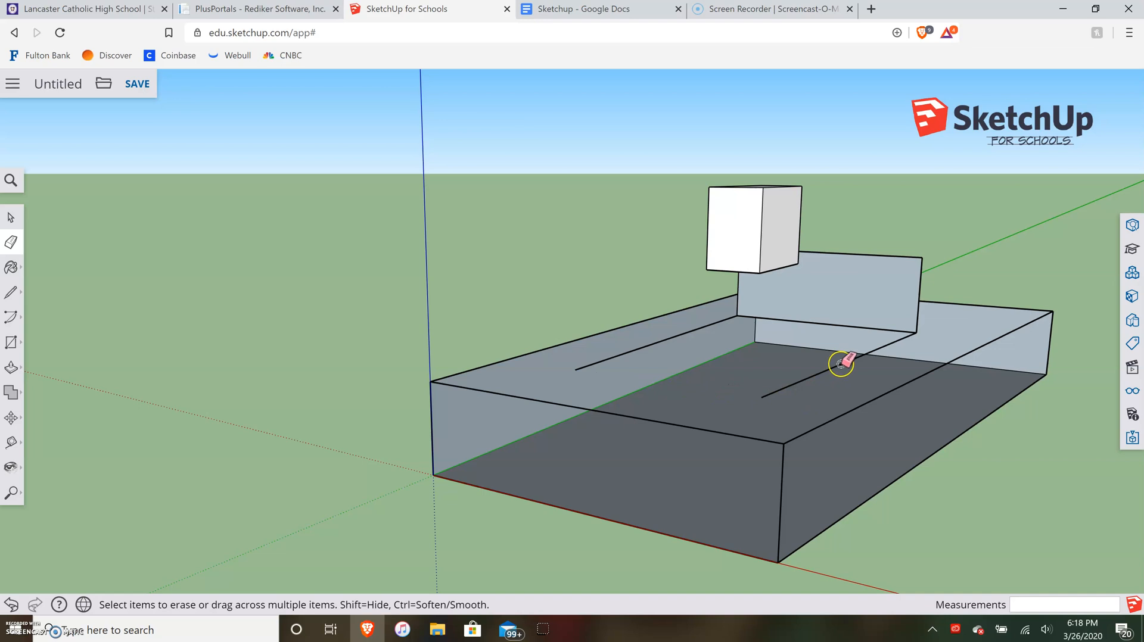
left_click(894, 324)
left_click(853, 301)
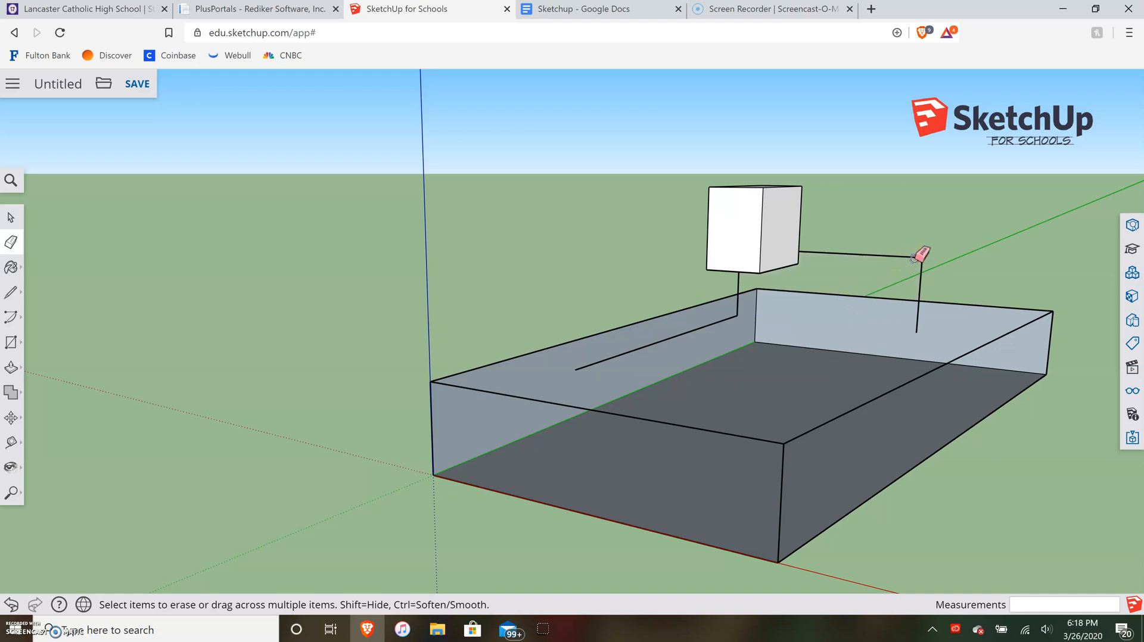
left_click(894, 256)
right_click(920, 289)
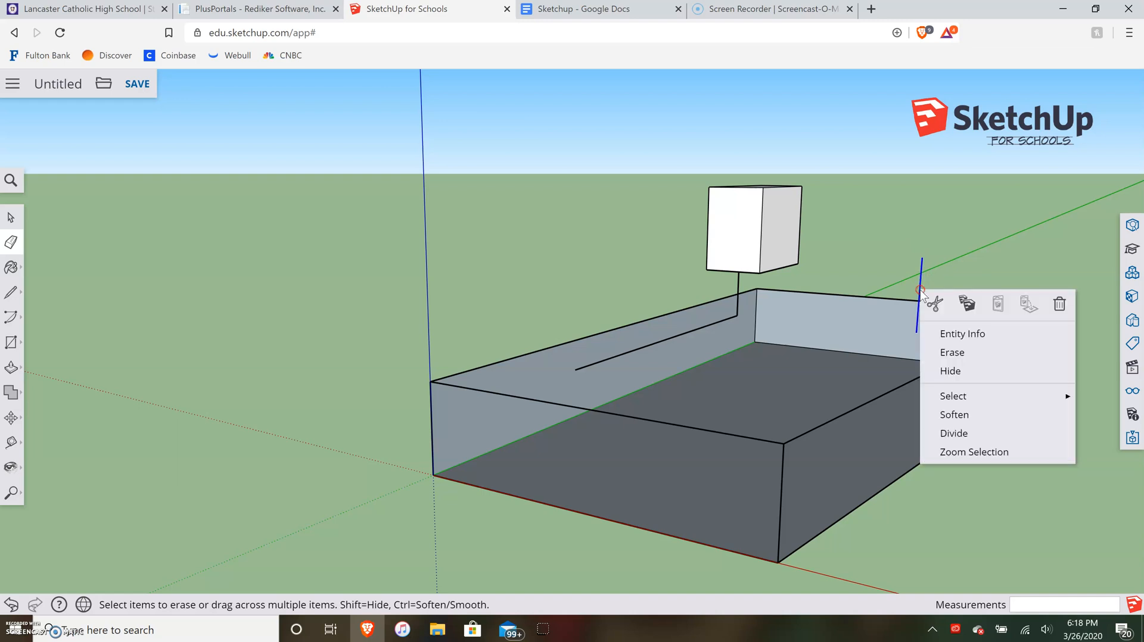
left_click(969, 352)
Erase the four vertical edges of the white box at the top of the model.
left_click(798, 208)
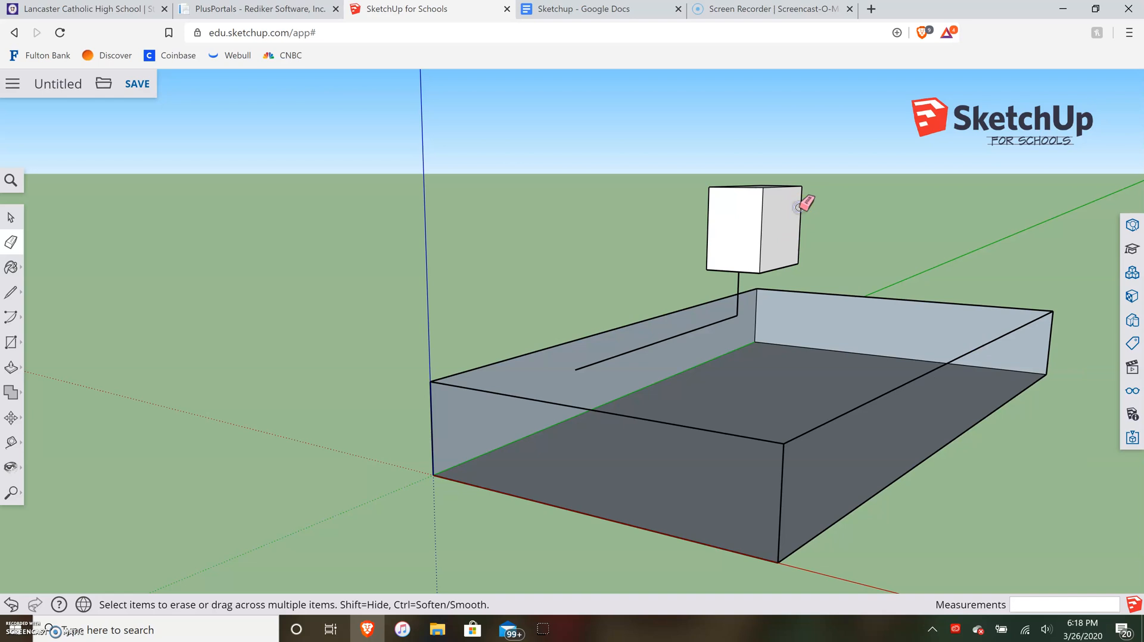
right_click(798, 207)
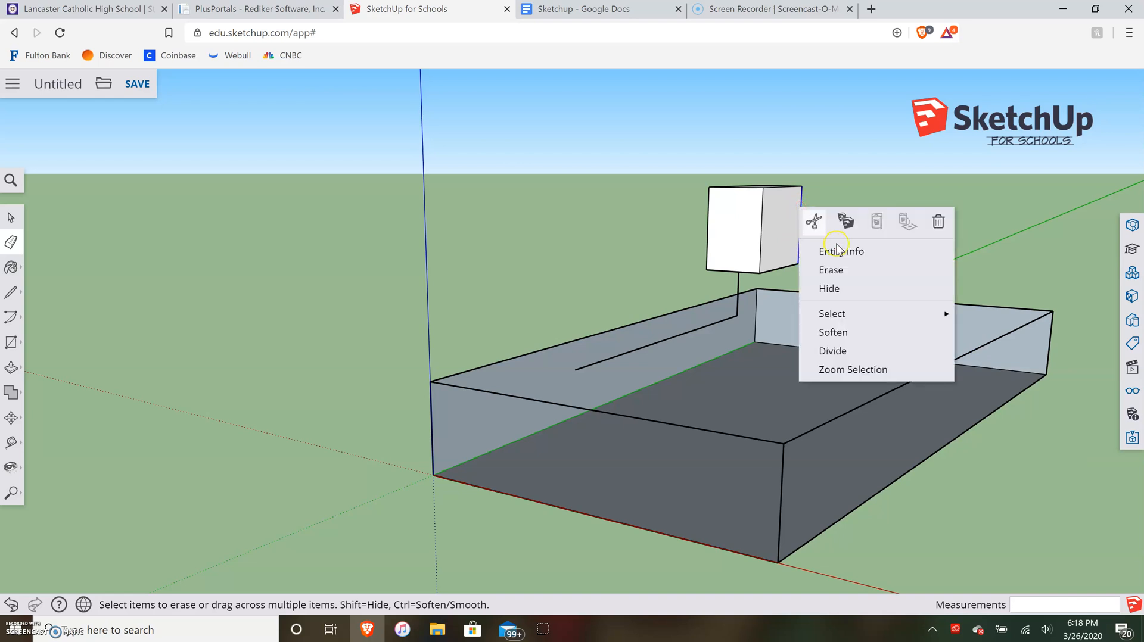
left_click(831, 270)
left_click(762, 222)
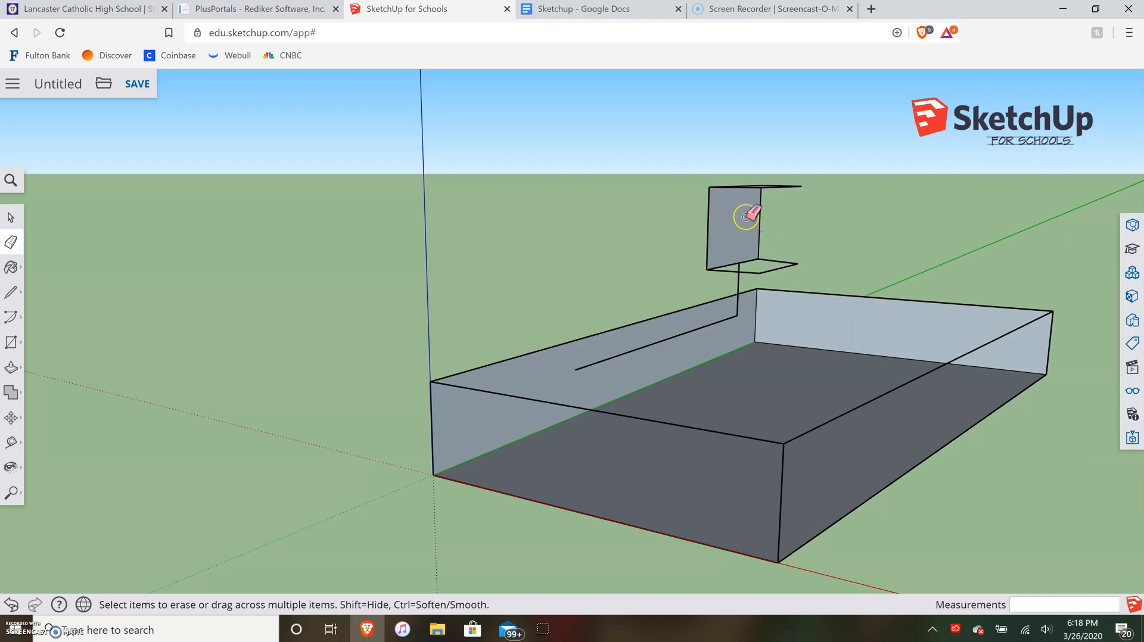
right_click(708, 216)
left_click(739, 278)
left_click(759, 186)
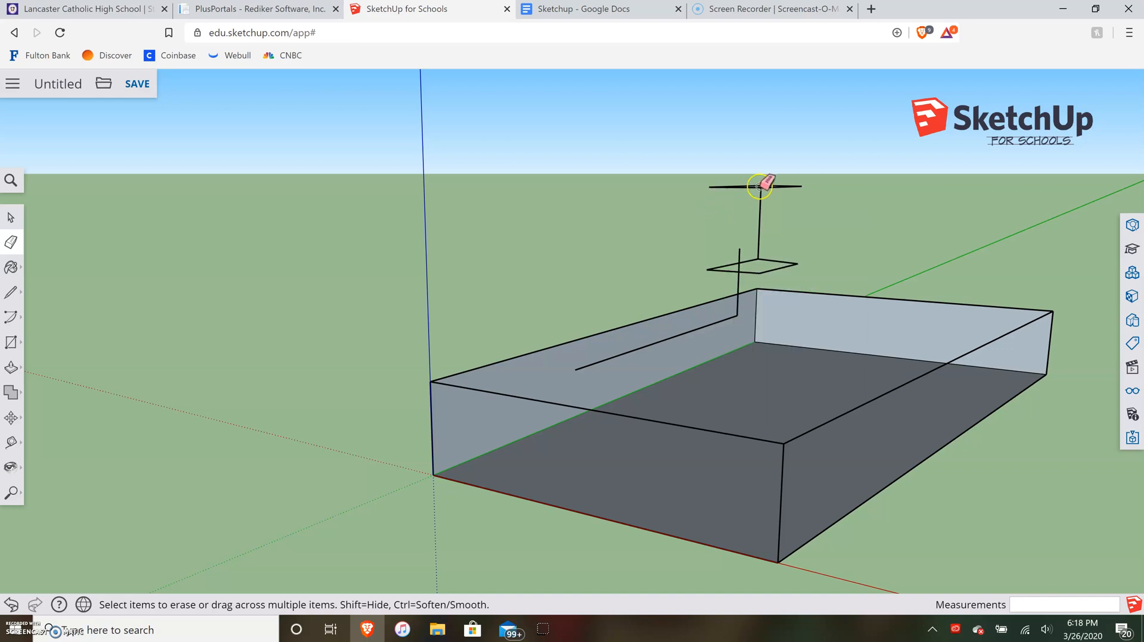
right_click(757, 205)
left_click(754, 200)
left_click(758, 217)
left_click(740, 188)
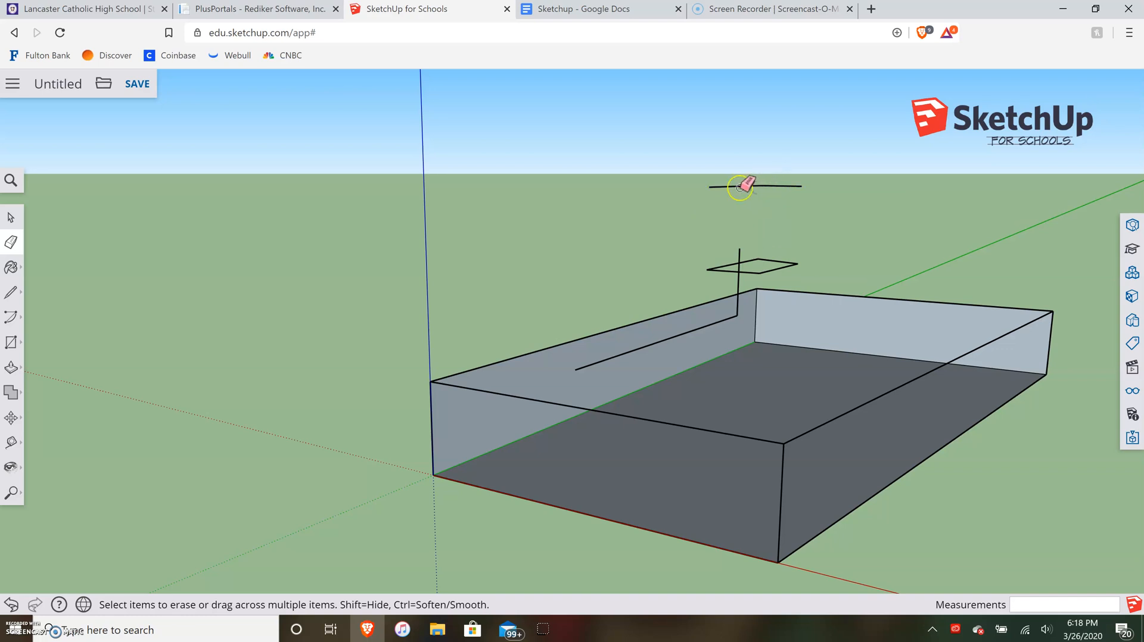
Erase the remaining top and bottom edges of the white box.
left_click(766, 188)
right_click(775, 188)
left_click(782, 184)
right_click(784, 190)
left_click(785, 181)
left_click(772, 268)
left_click(736, 271)
left_click(736, 268)
left_click(783, 261)
Erase the base box's left and front top edges and the middle box's two leftover edges.
mouse_move(732, 288)
left_mouse_down()
mouse_move(697, 337)
mouse_move(705, 332)
left_mouse_up()
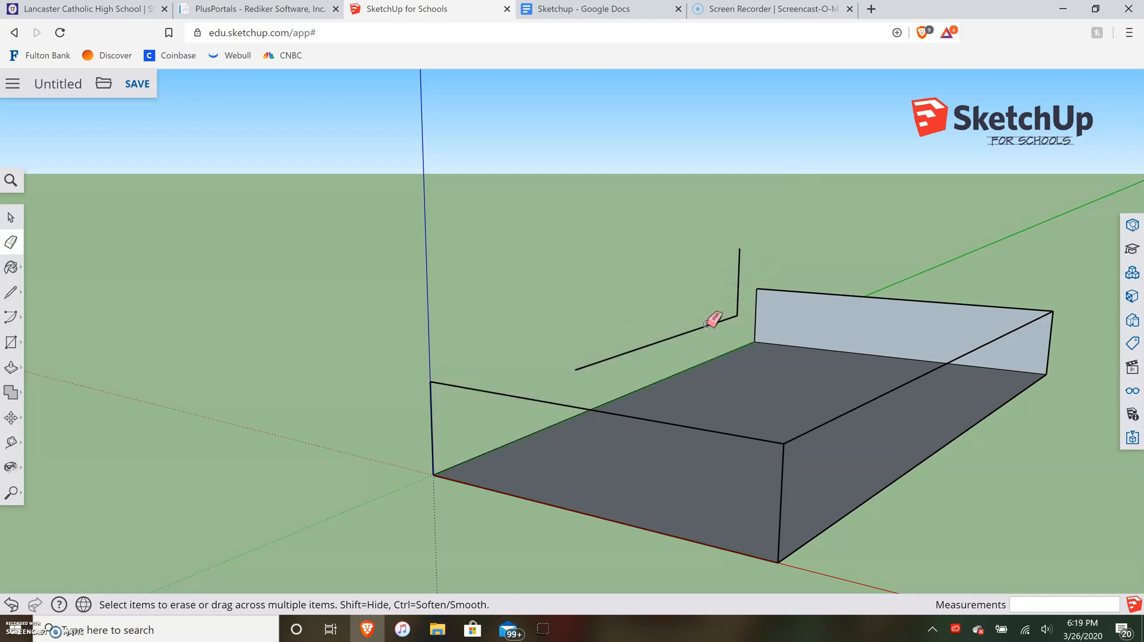
left_click(720, 320)
left_click(737, 300)
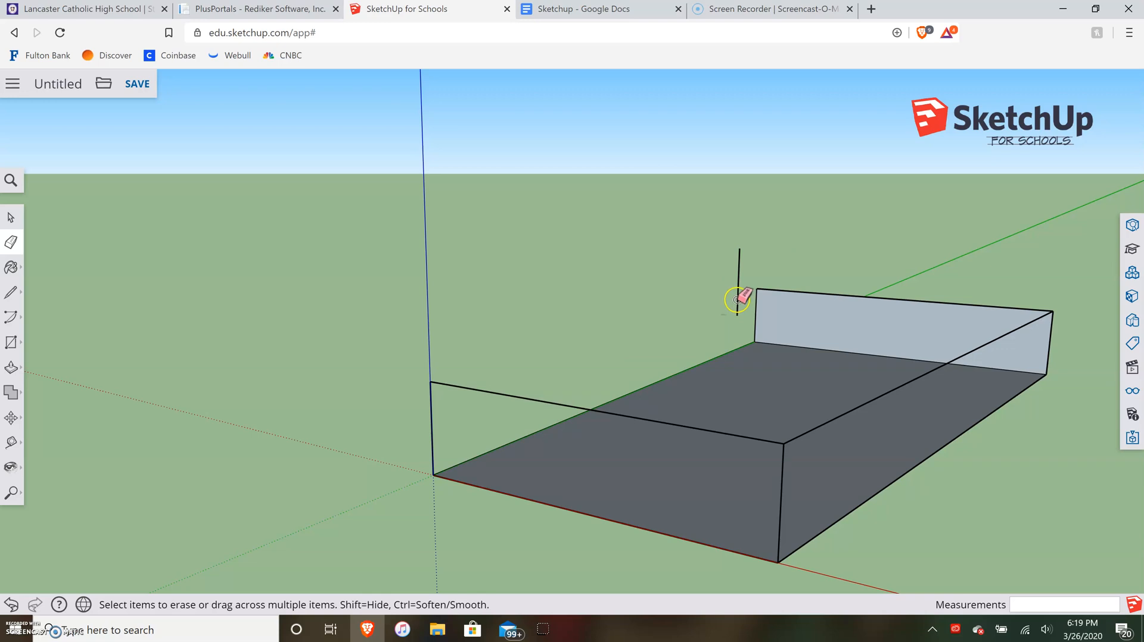
left_click(734, 435)
left_click(745, 316)
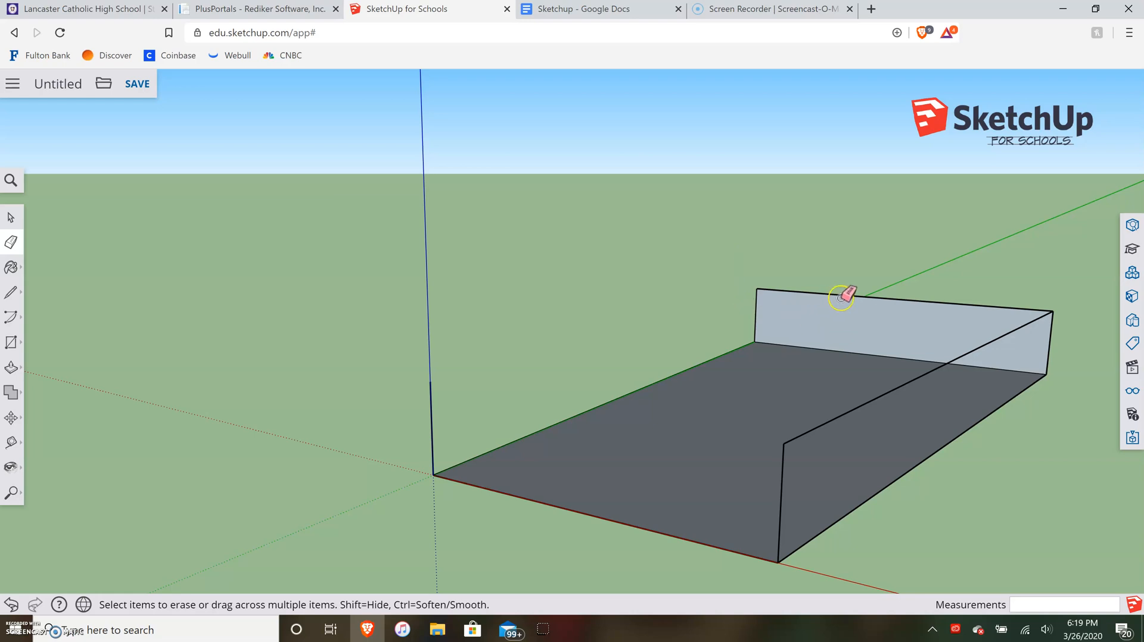
Erase the top and bottom edges along the base box's rear and right sides.
left_click(853, 296)
left_click(864, 353)
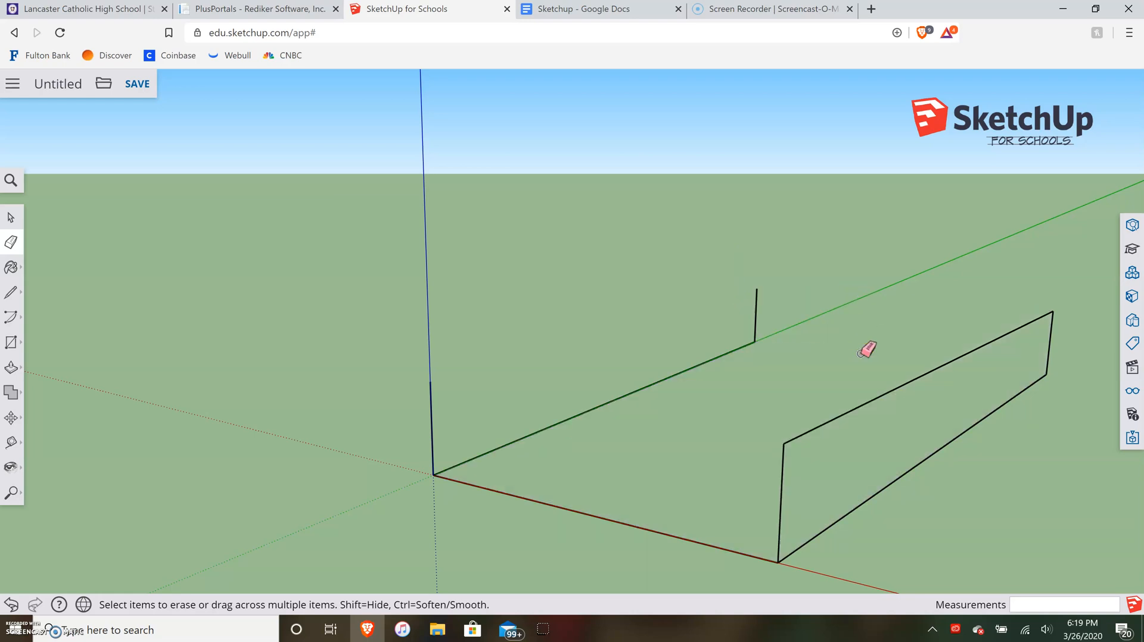
left_click(884, 395)
left_click(860, 504)
left_click(789, 483)
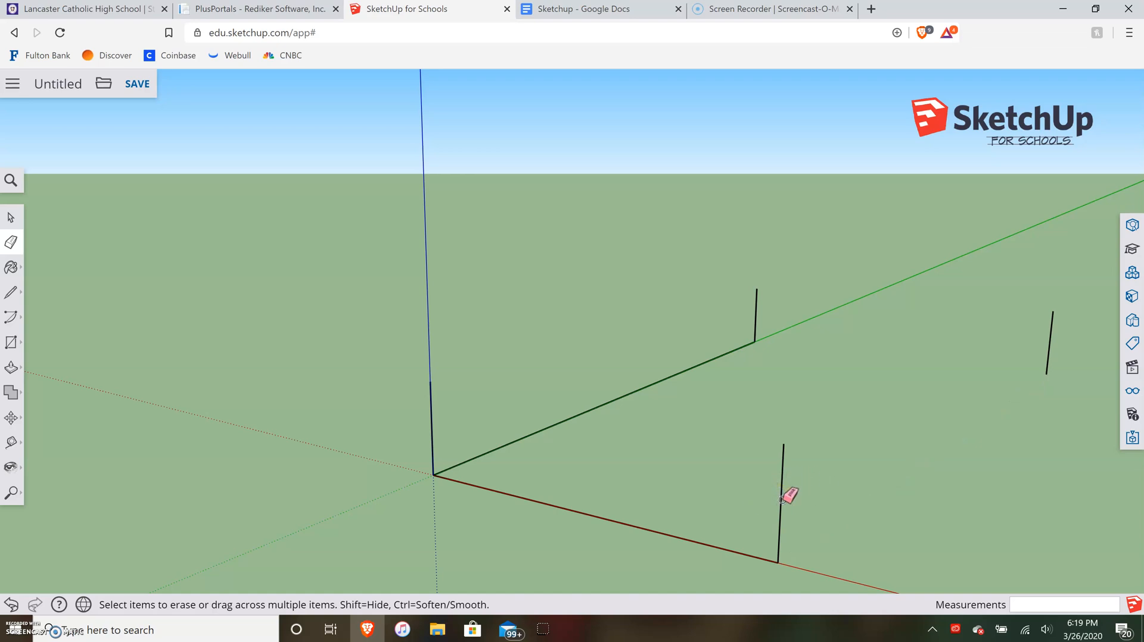
Erase the base box's remaining vertical edges and its two bottom edges along the red and green axes.
left_click(781, 499)
left_click(710, 545)
left_click(435, 456)
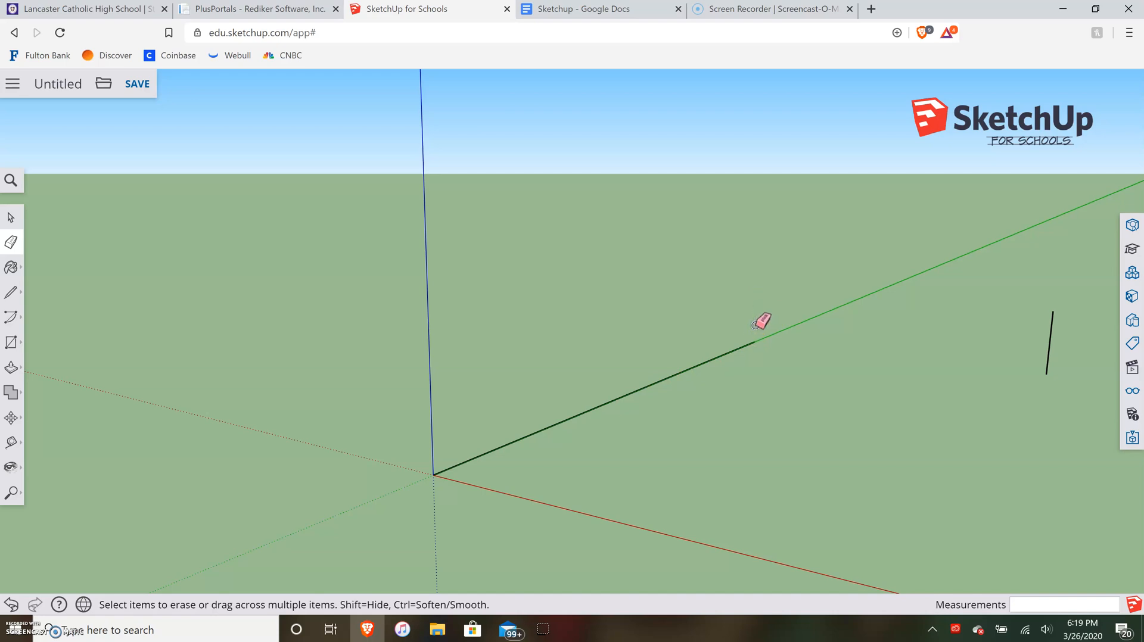
left_click(741, 348)
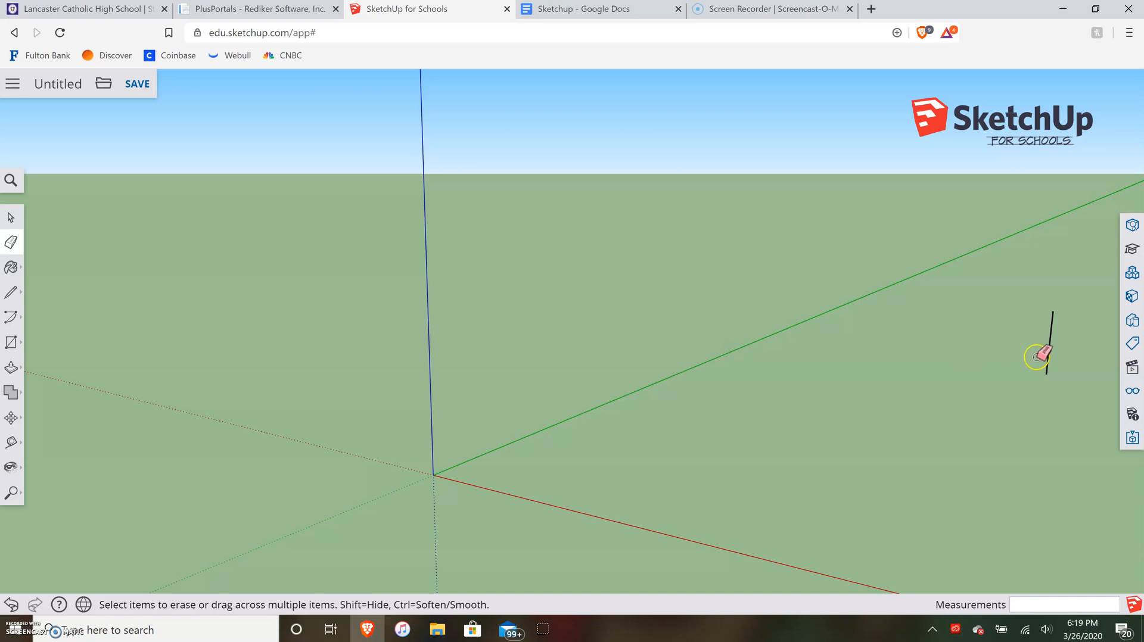
left_click(469, 157)
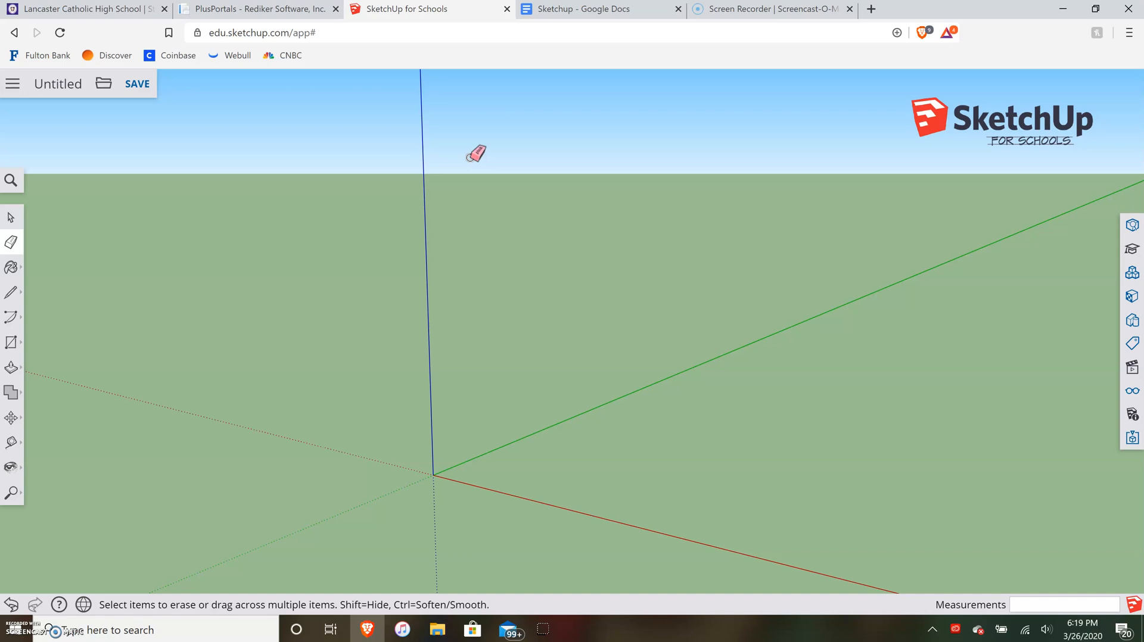
Draw a closed four-sided outline on the ground with the Line tool, starting at the origin, with two sides along the green and red axes.
left_click(11, 292)
left_click(39, 279)
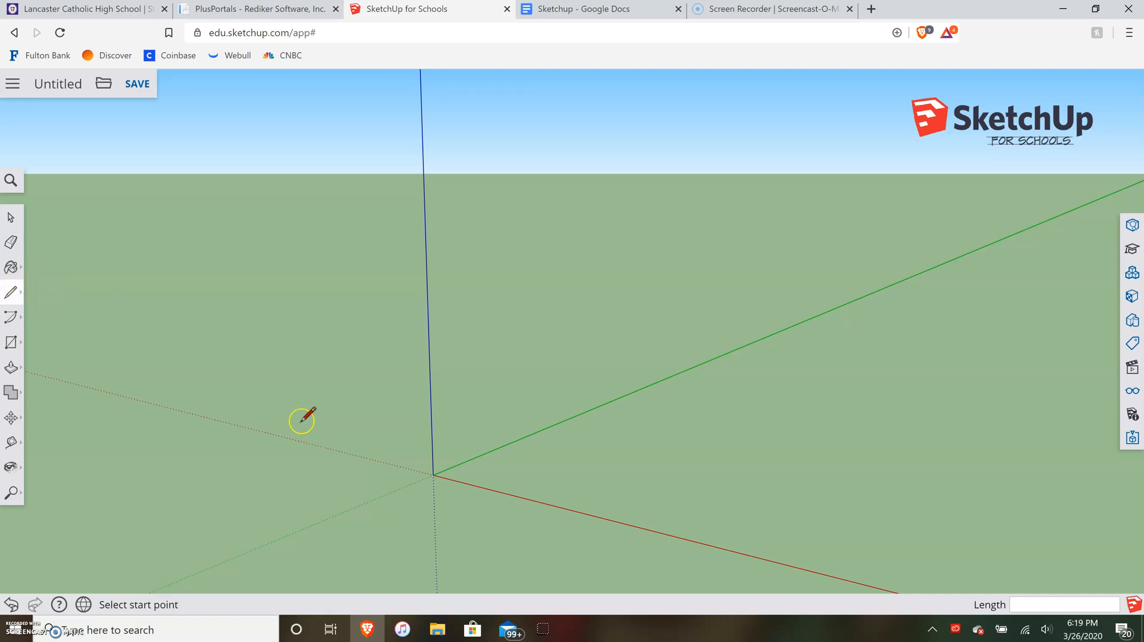
left_click(433, 475)
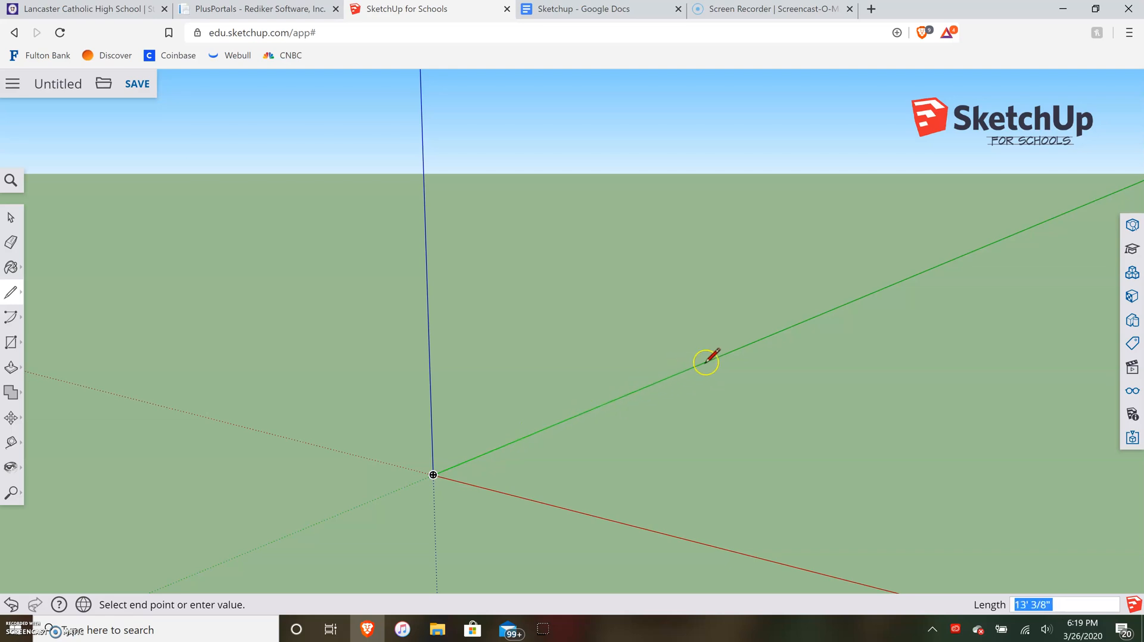
left_click(740, 347)
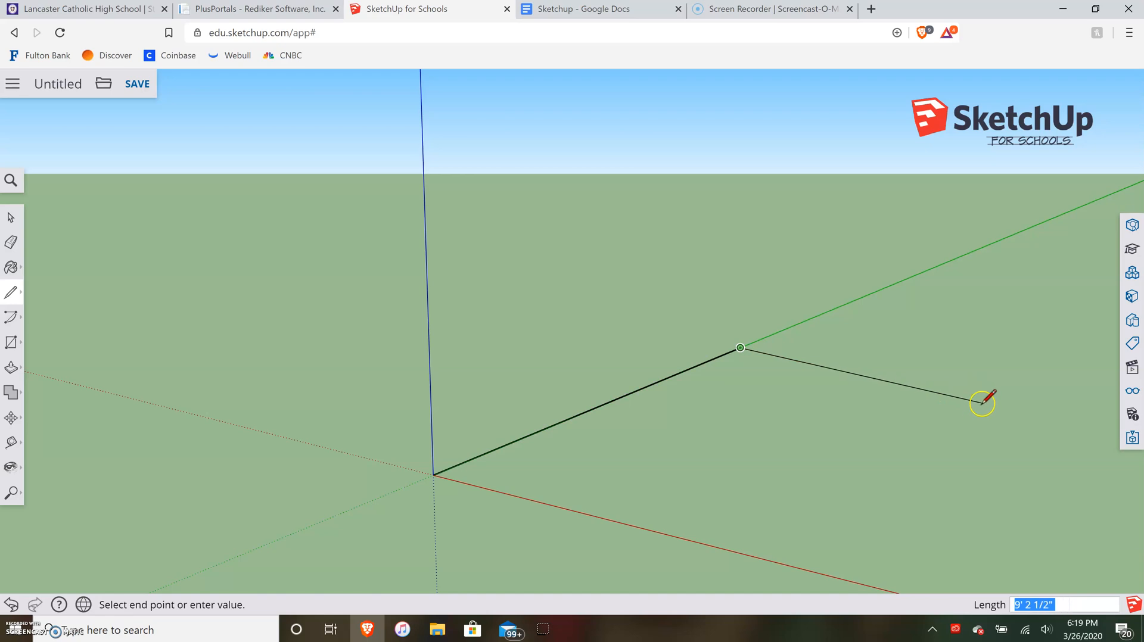
left_click(999, 405)
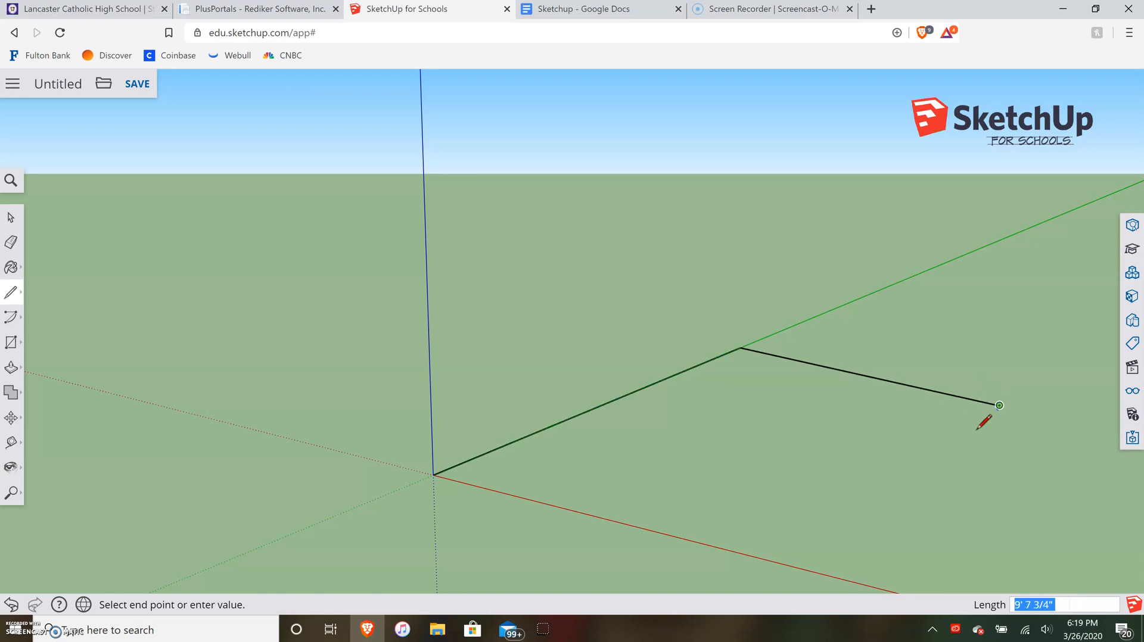
left_click(814, 571)
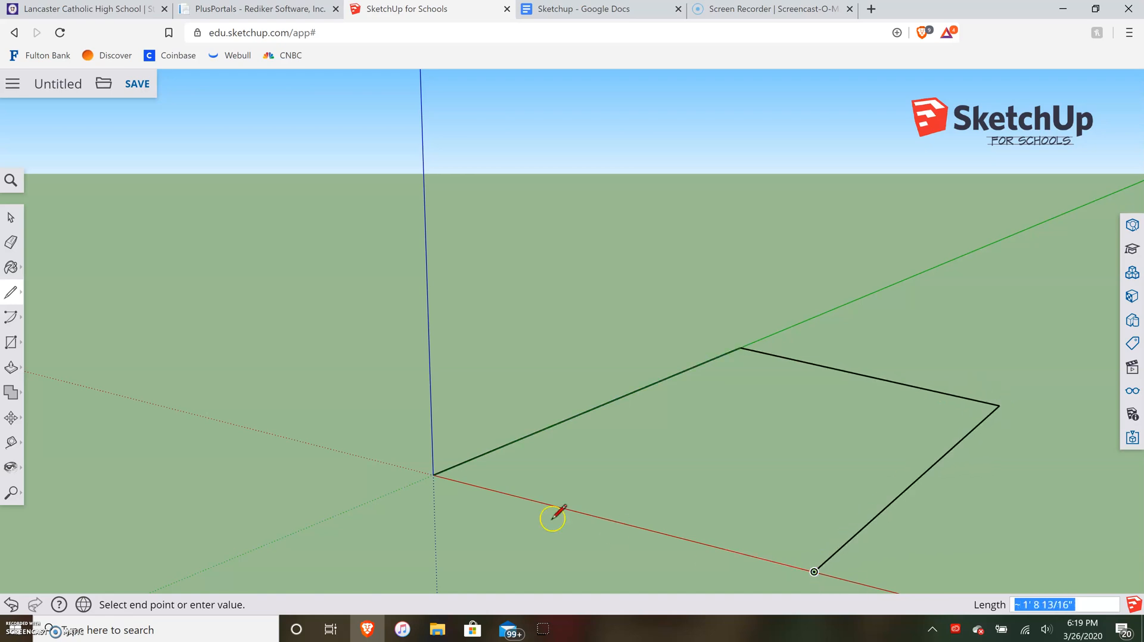
left_click(434, 474)
left_click(205, 367)
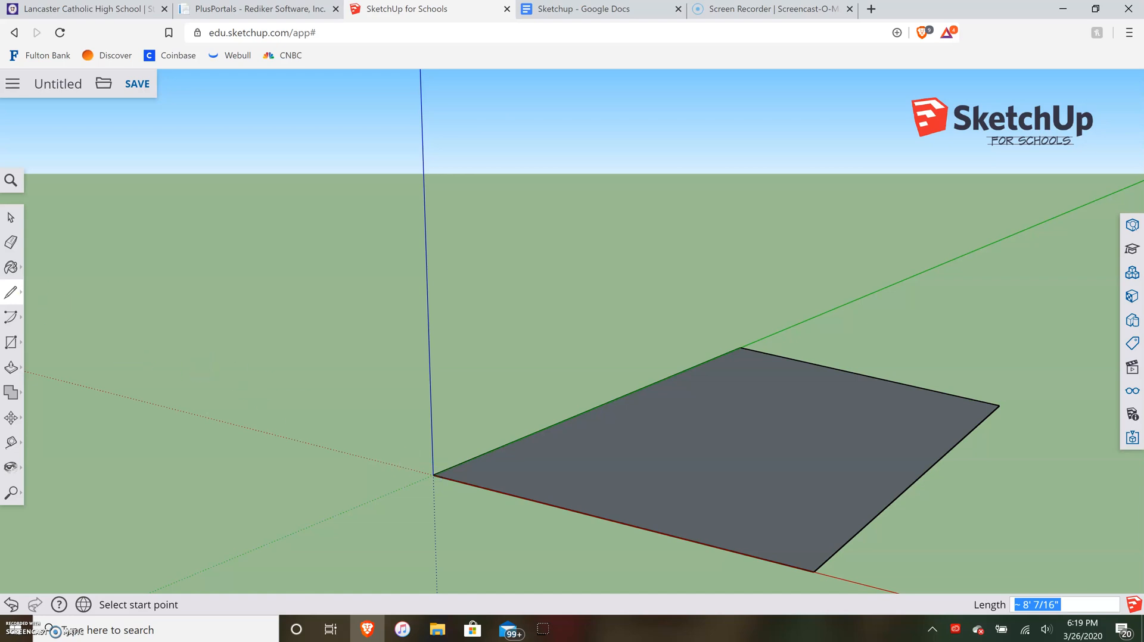
Push/Pull the ground face upward about 1' to form a base slab.
left_click(10, 370)
left_click(53, 341)
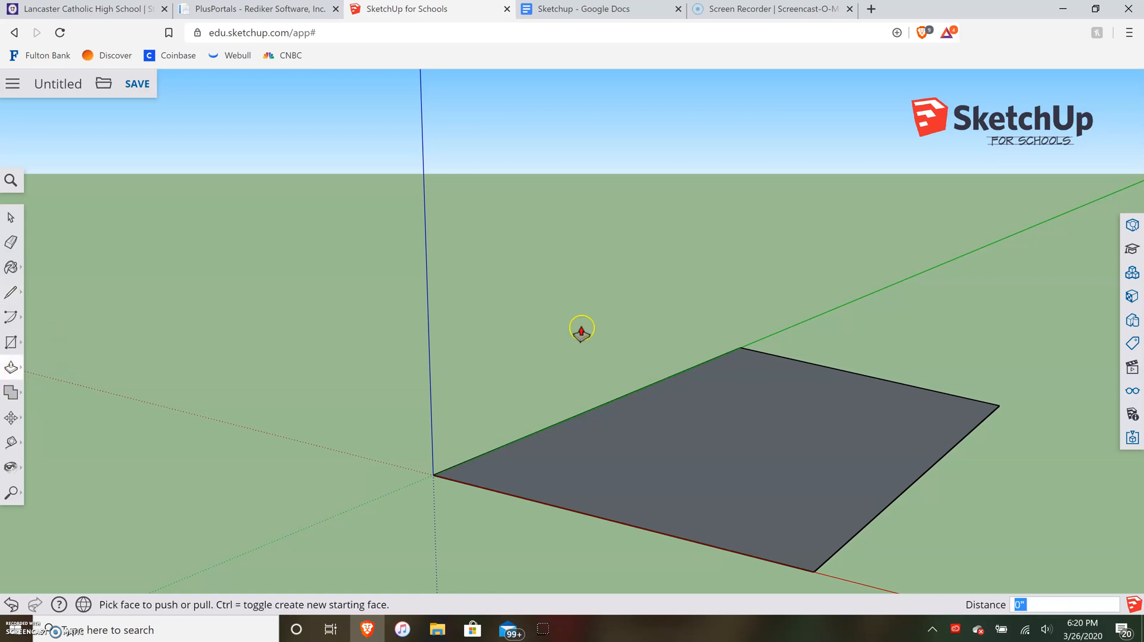
left_click(737, 446)
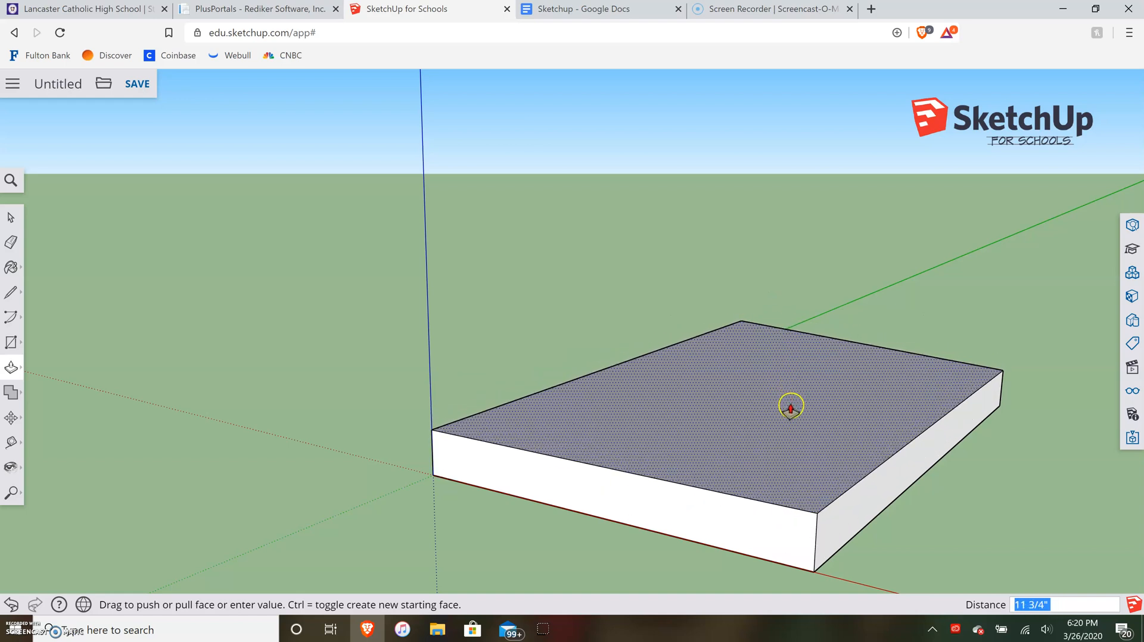
left_click(790, 411)
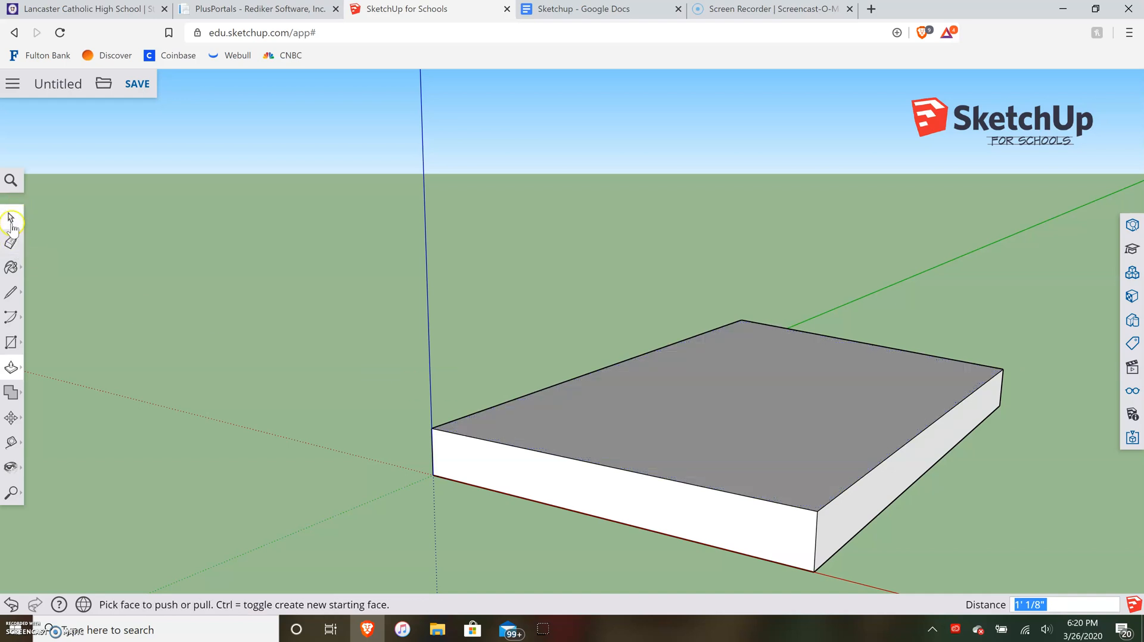
Draw a smaller closed four-sided outline inside the slab's top face, its first edge about 11' long parallel to the green axis.
left_click(12, 294)
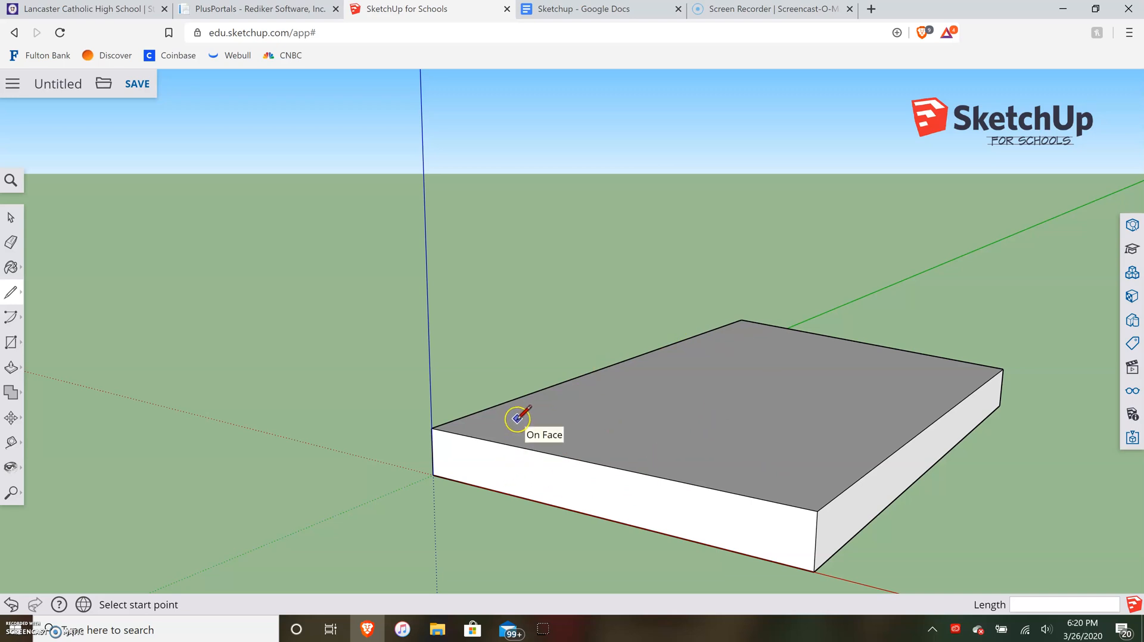
left_click(536, 425)
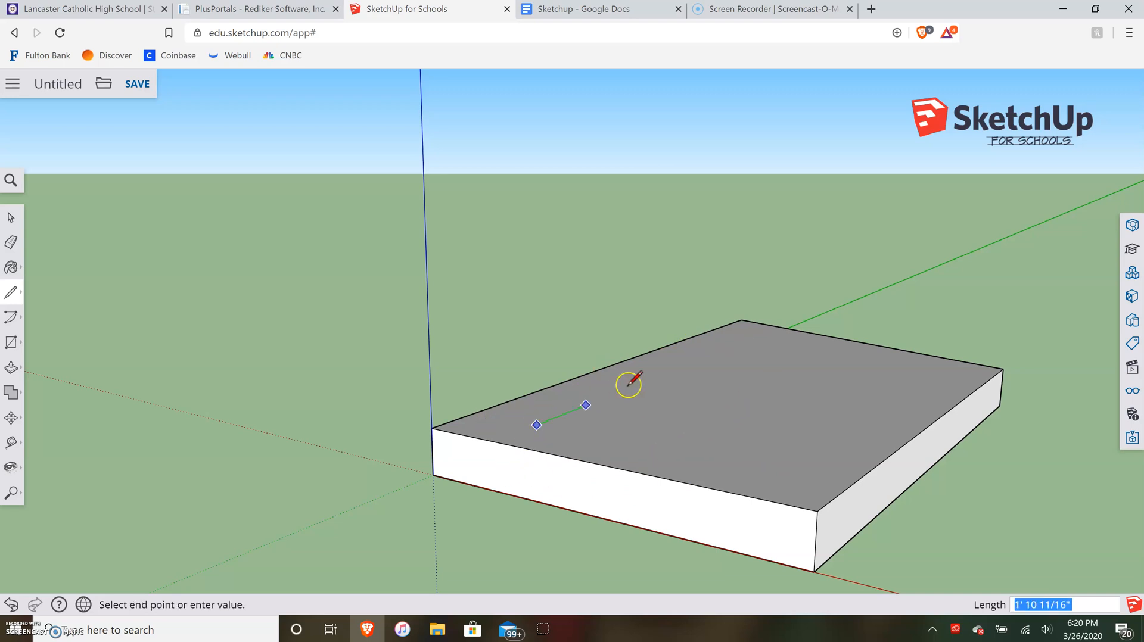
left_click(744, 341)
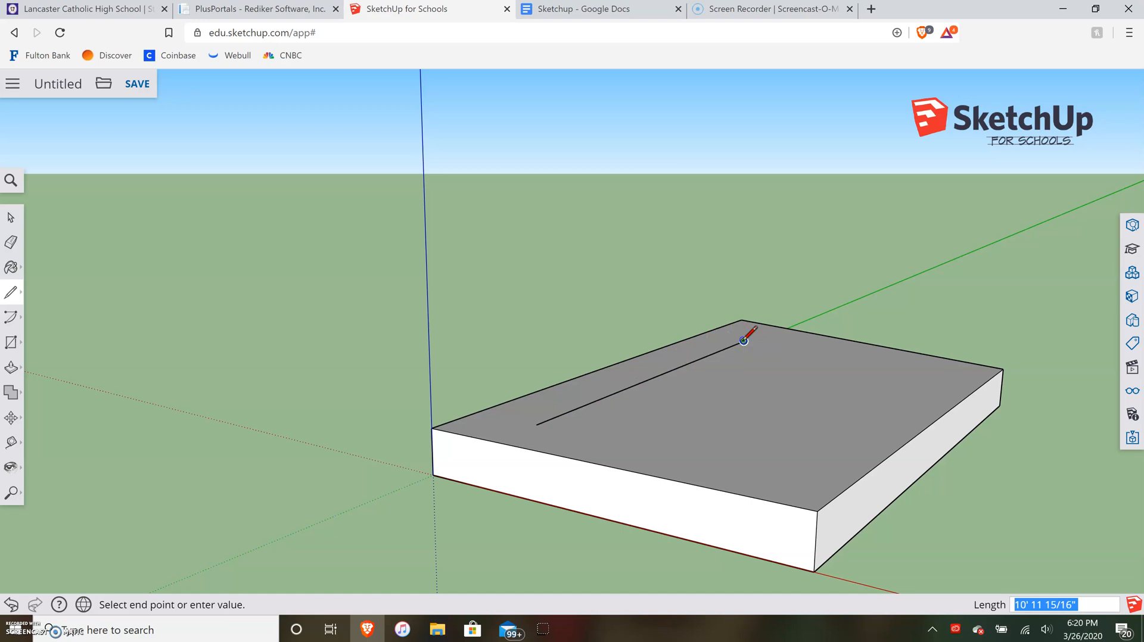
left_click(939, 383)
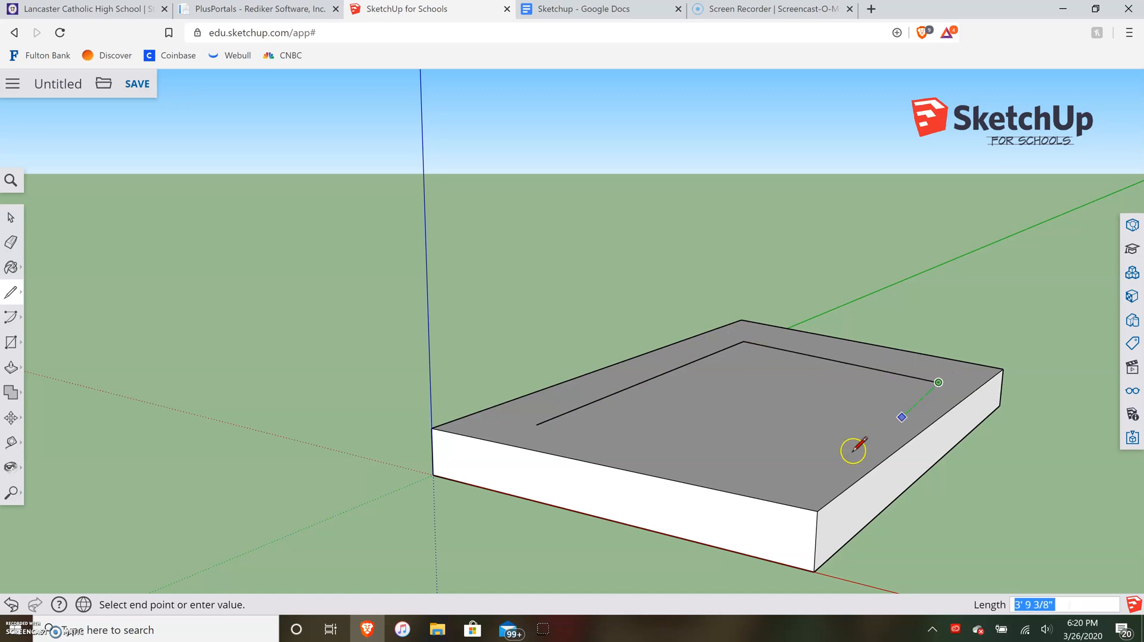
left_click(797, 490)
left_click(537, 425)
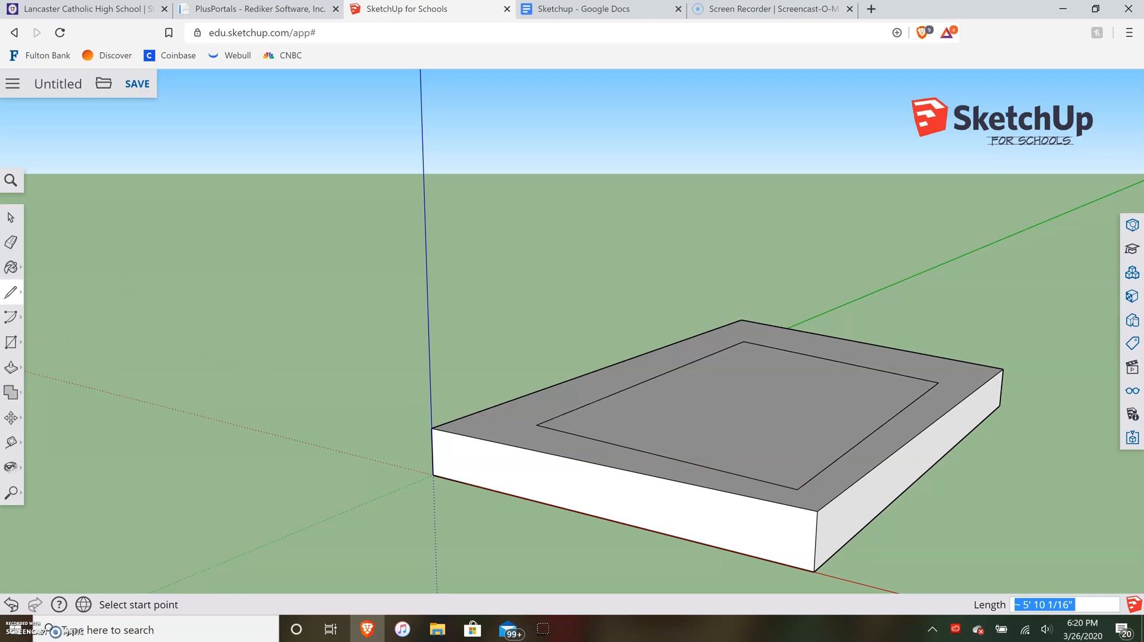
Push/Pull the inner face on the slab upward 2' to form a second box.
left_click(10, 367)
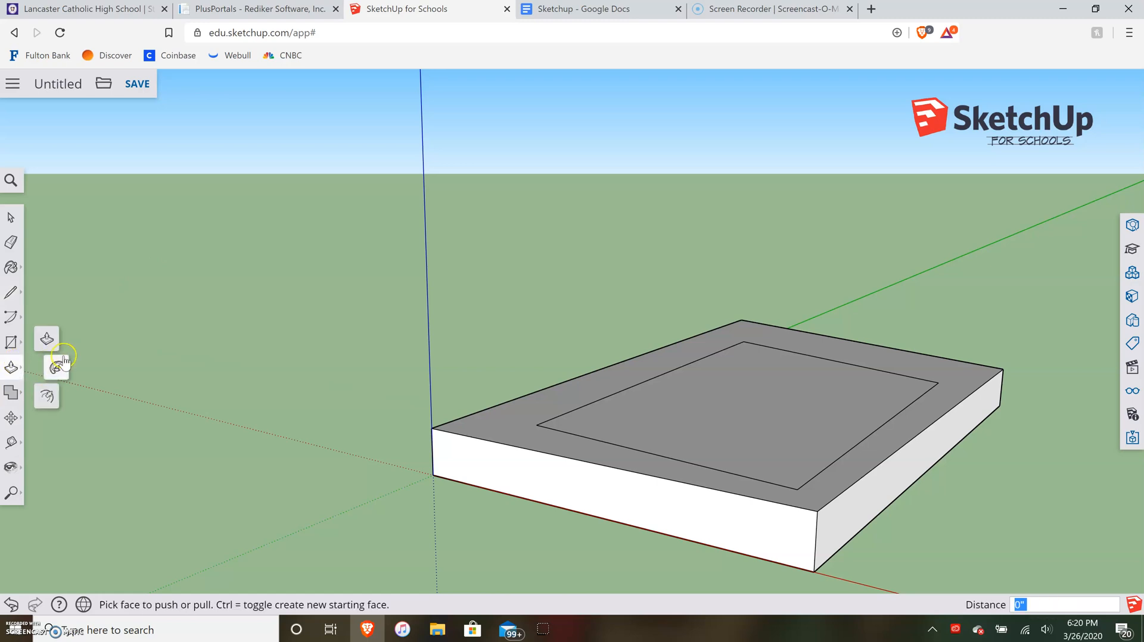
left_click(745, 415)
left_click_drag(745, 415, 765, 324)
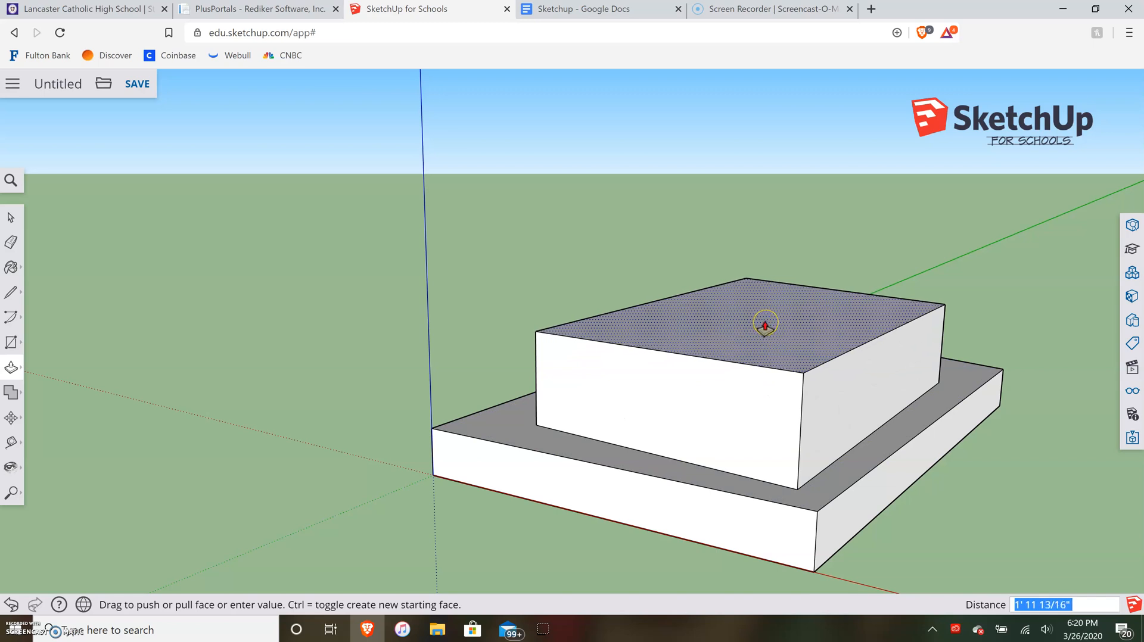
left_click(766, 323)
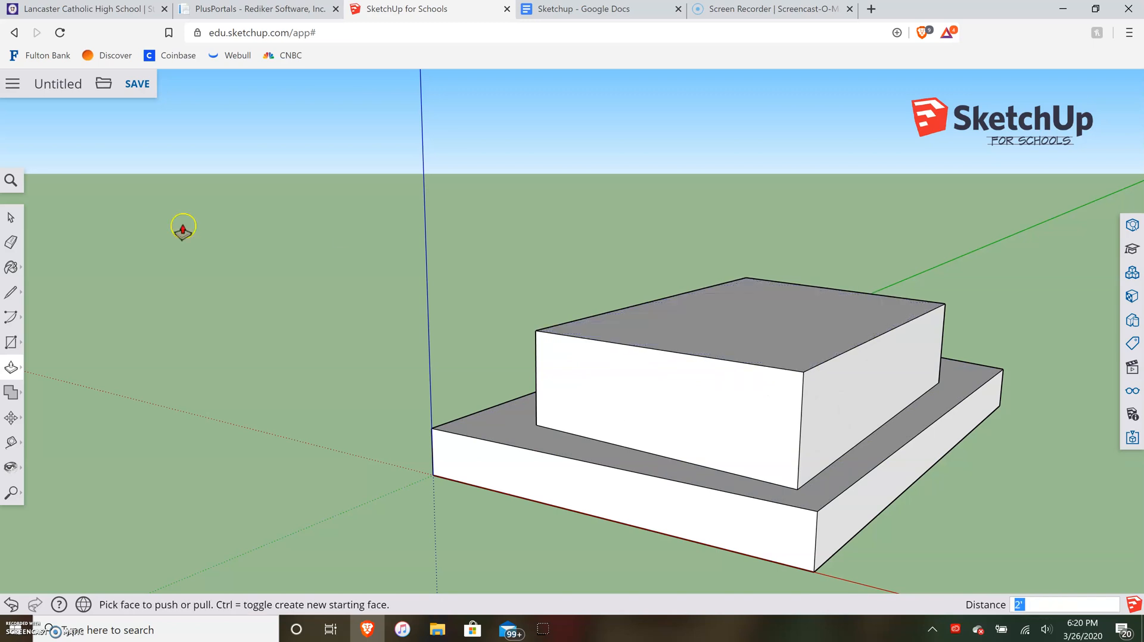
Paint the upper box's top and two visible side faces with the Water Dark Blue material.
left_click(10, 268)
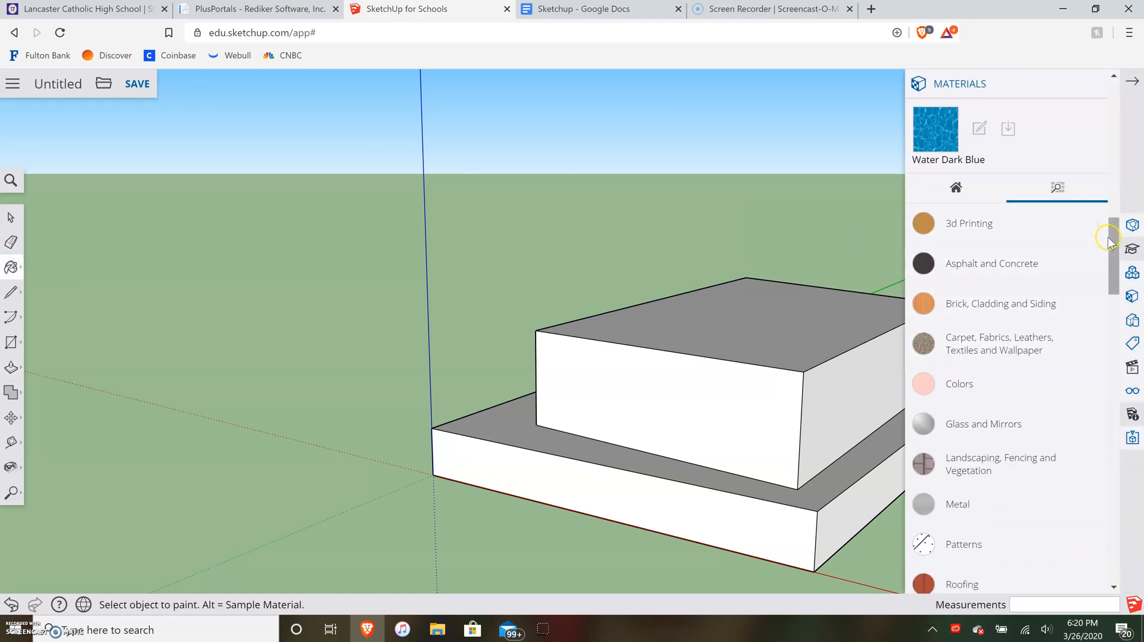
left_click(939, 178)
mouse_move(1113, 248)
left_mouse_down()
mouse_move(1103, 381)
mouse_move(1132, 244)
left_mouse_up()
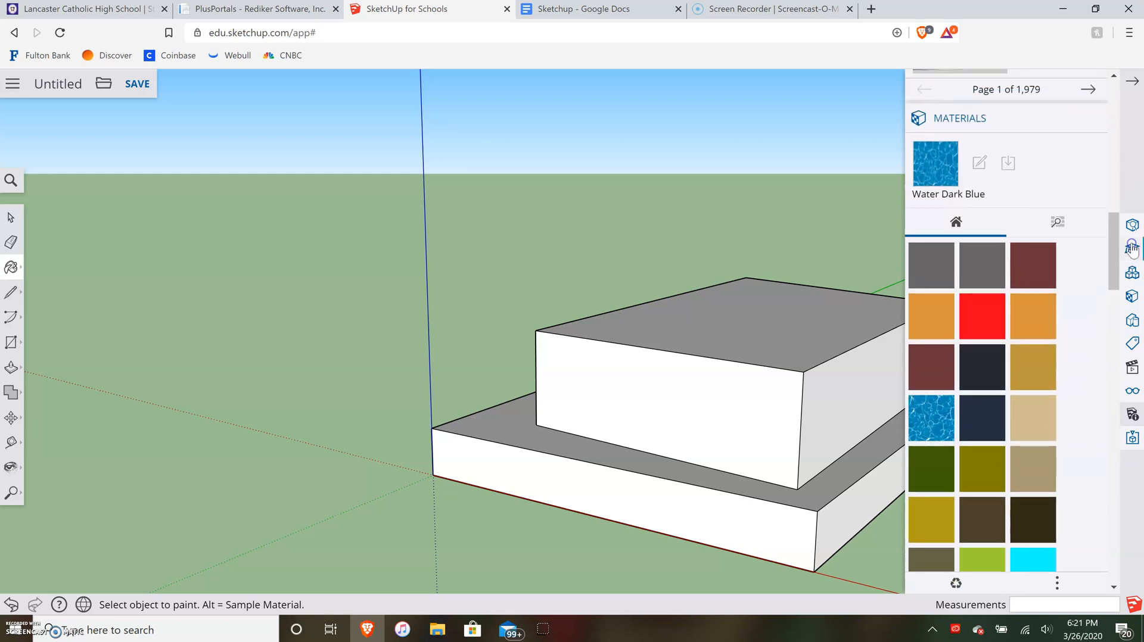
left_click(933, 424)
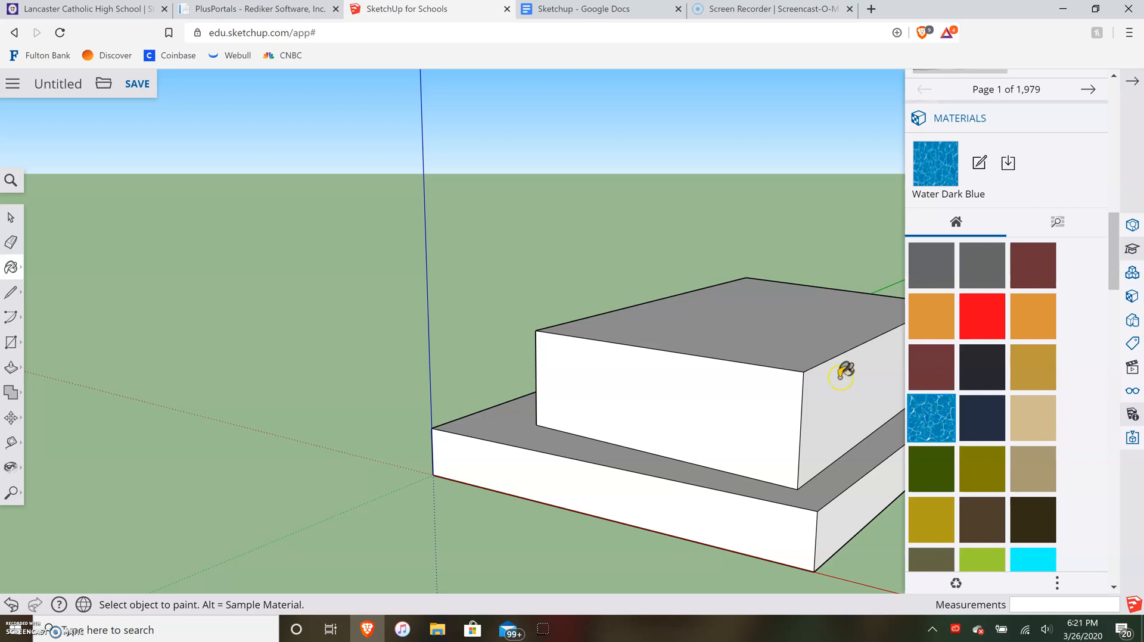
left_click(757, 321)
left_click(727, 409)
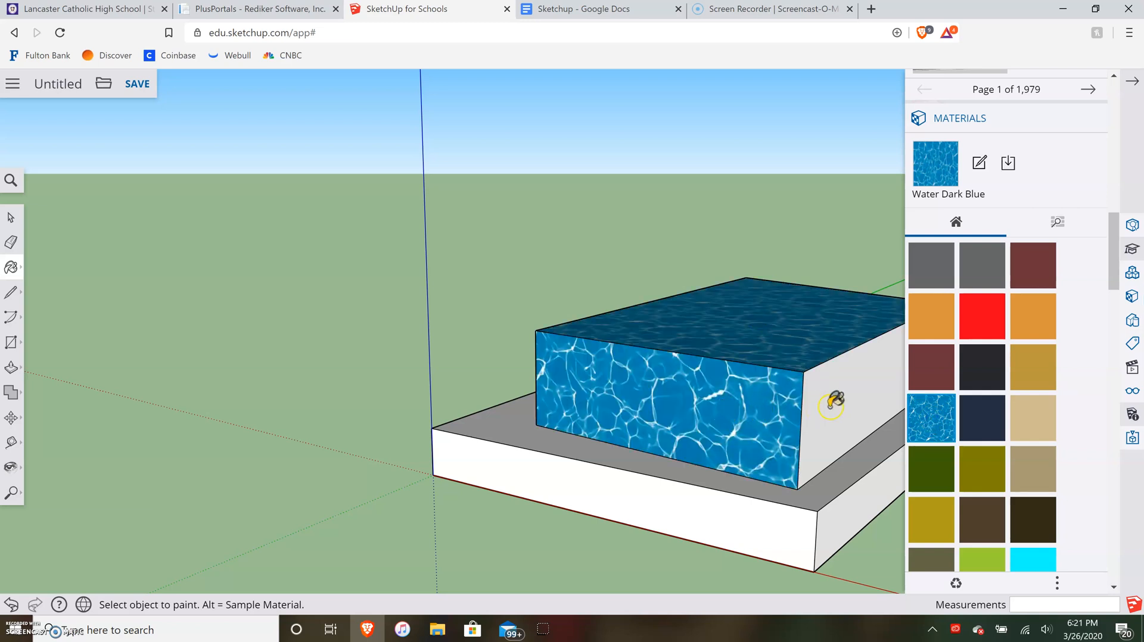
left_click(832, 405)
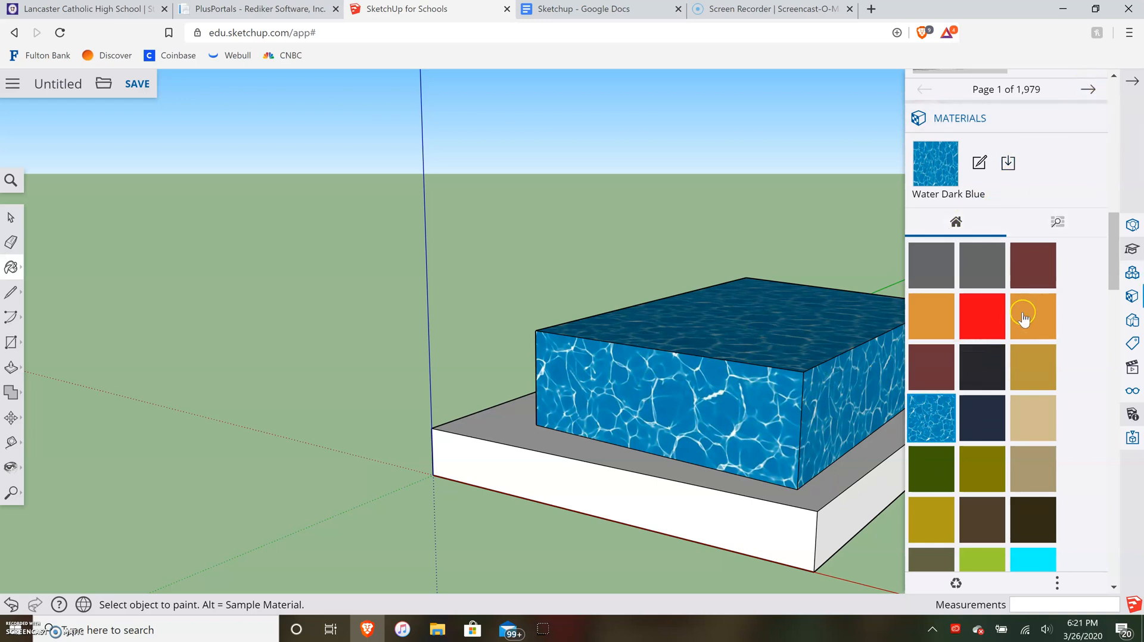
Paint the base slab's top and two visible side faces with the dark red TG_shirt material, and close the materials list.
scroll(1101, 265, "down", 5)
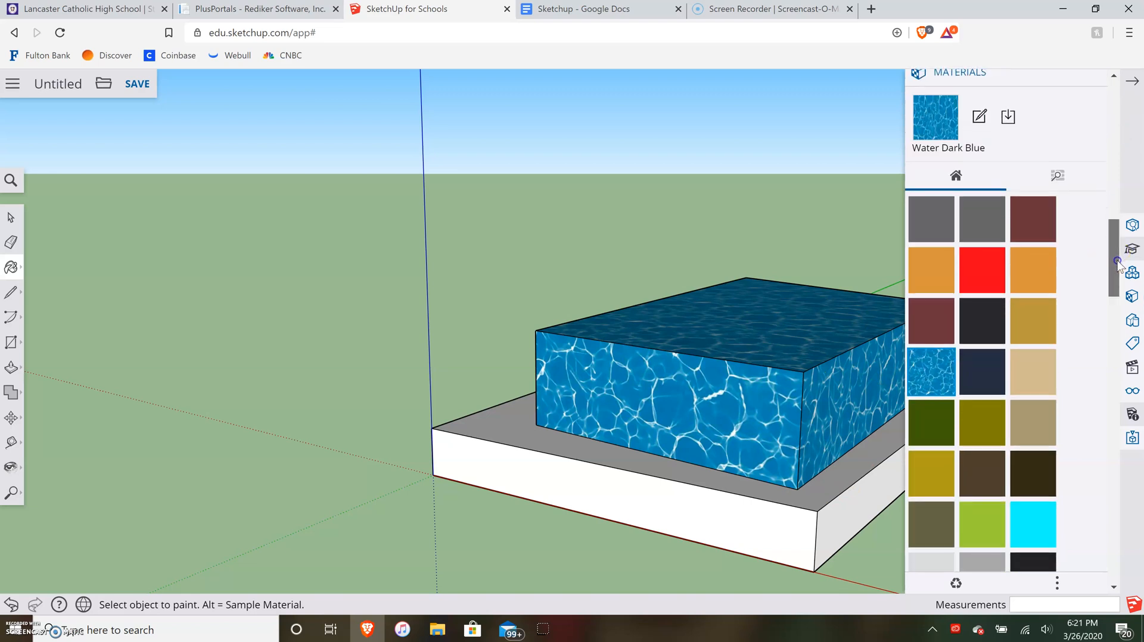
scroll(1103, 300, "up", 6)
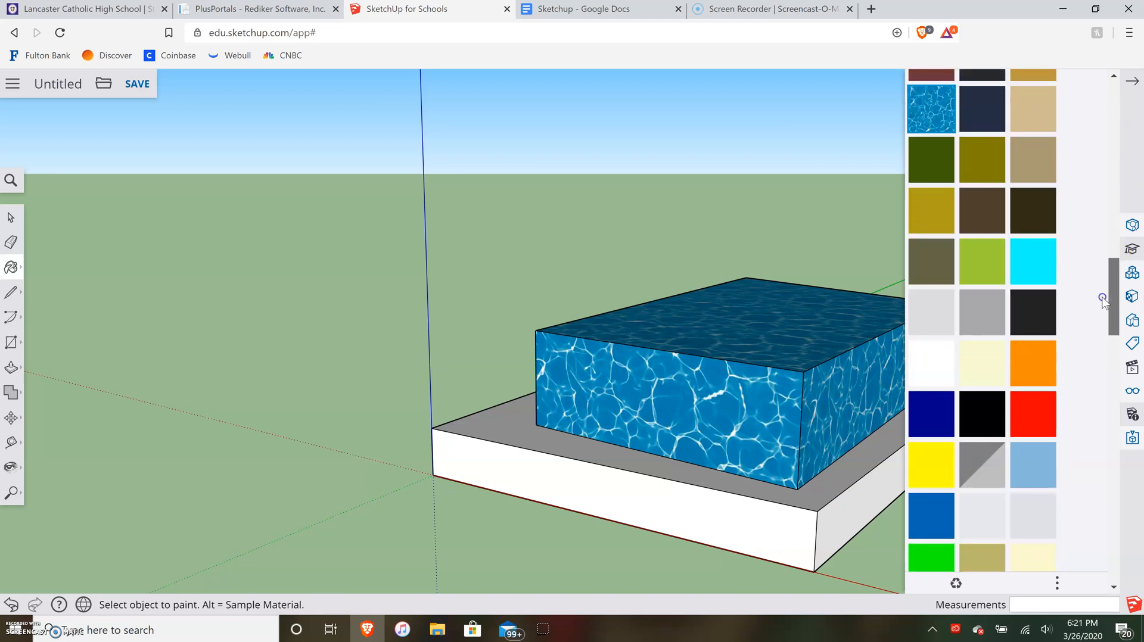
left_click(1041, 296)
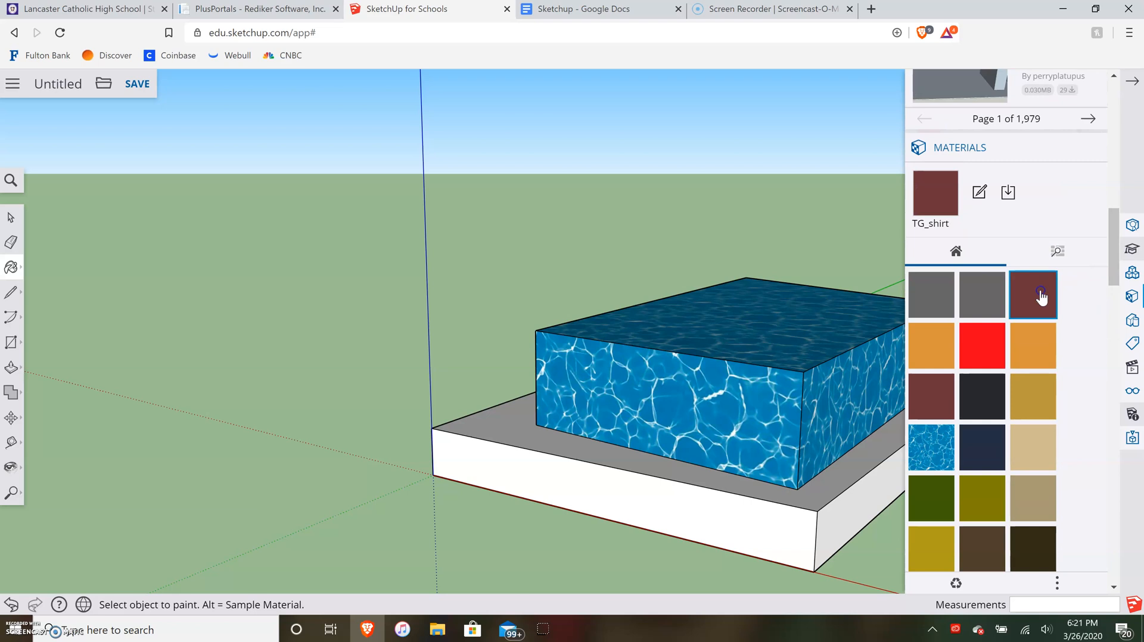
left_click(626, 487)
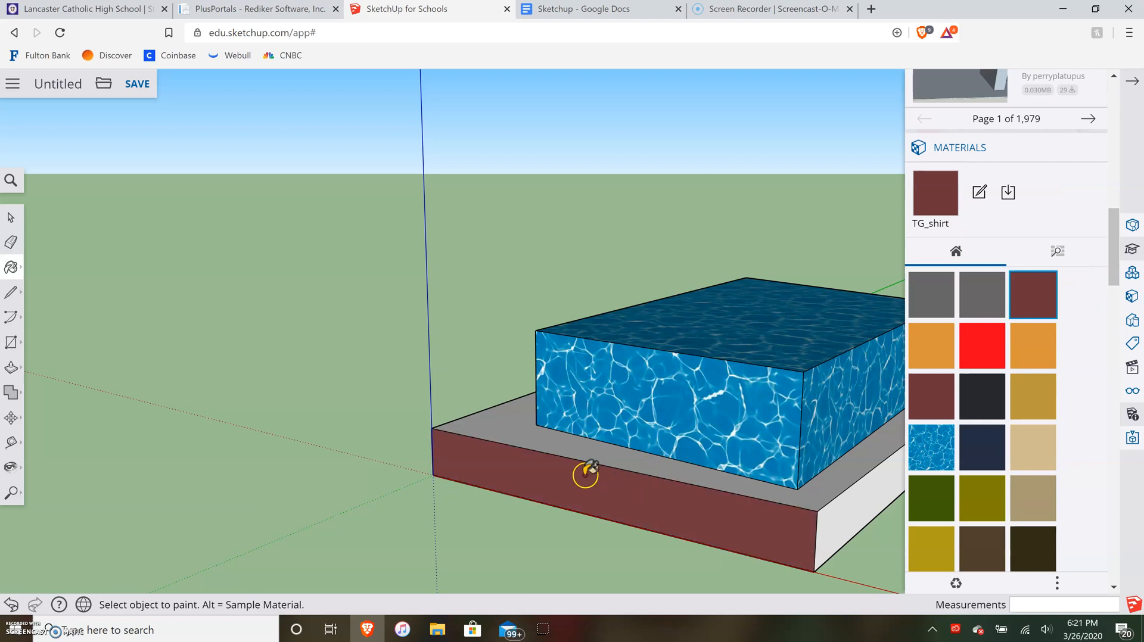
left_click(530, 437)
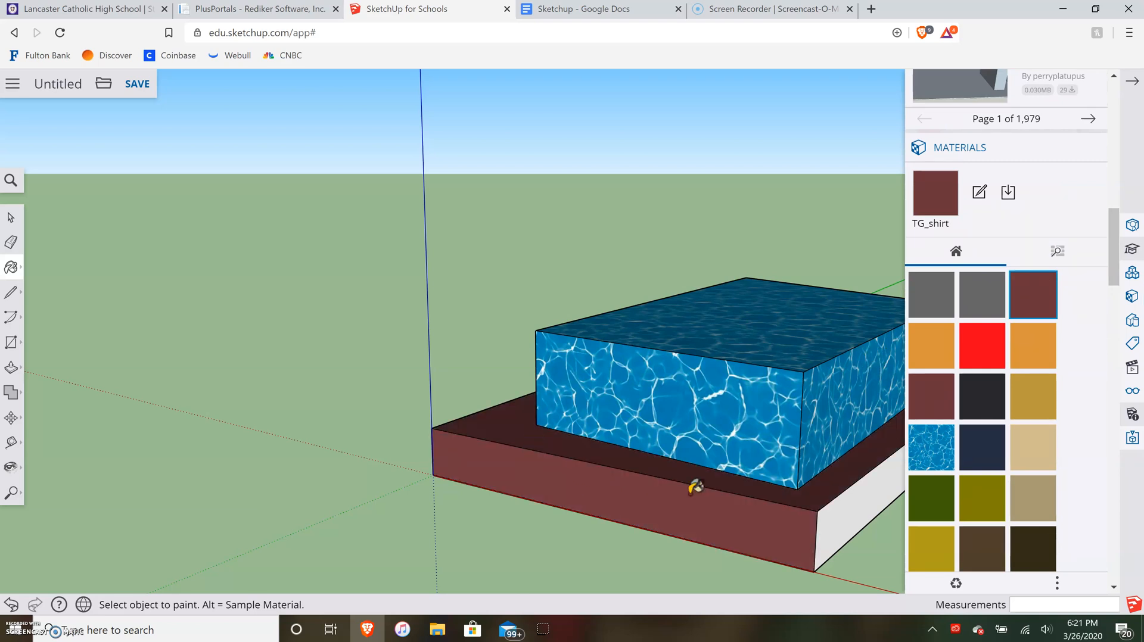
left_click(870, 496)
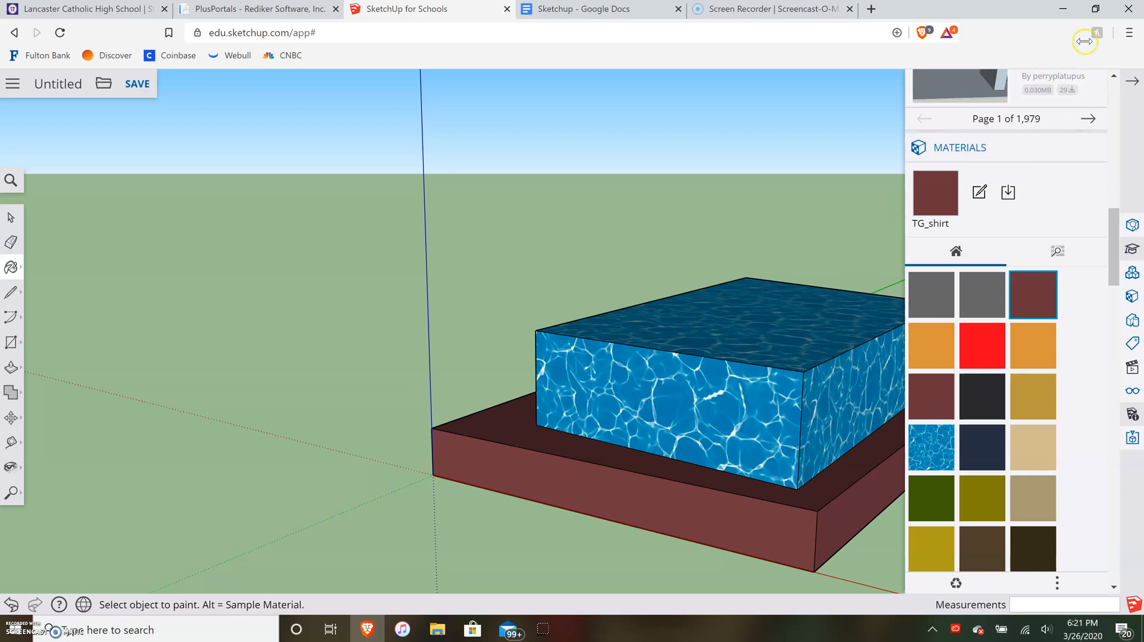
left_click(1134, 79)
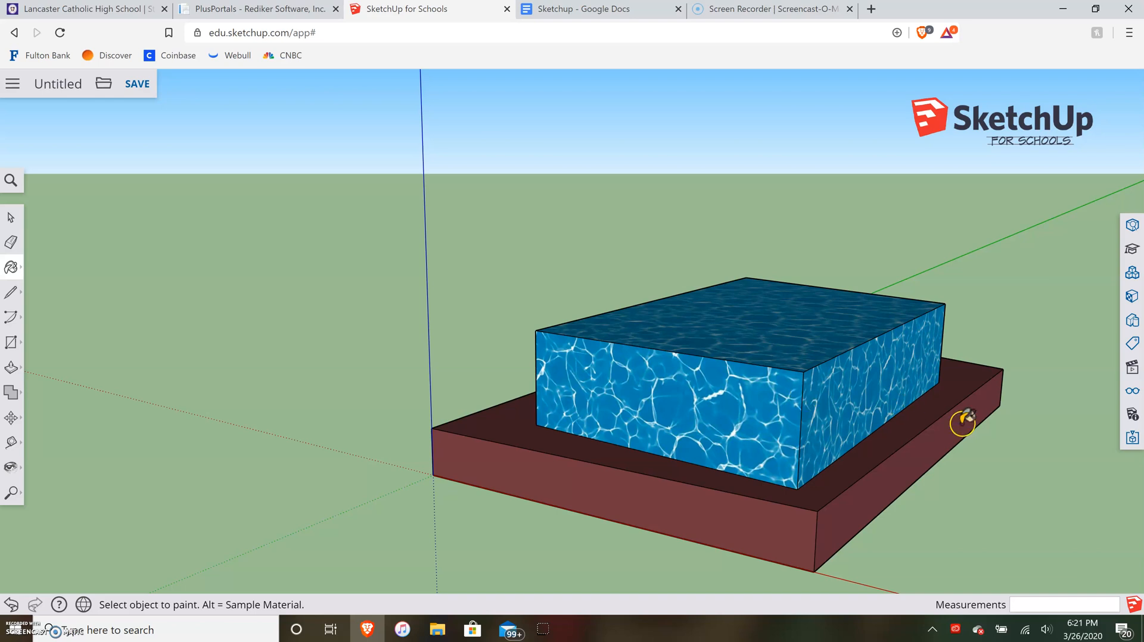
Search the 3D Warehouse components for "phone", replacing the existing search term.
left_click(1133, 226)
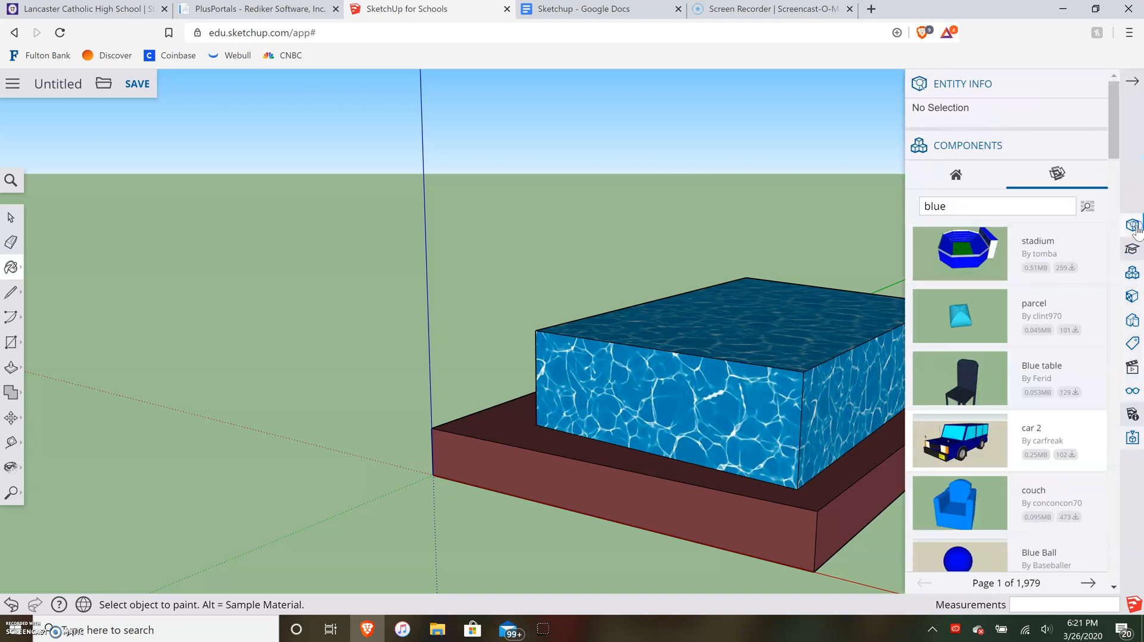
left_click(1031, 190)
left_click(1000, 203)
key("BackSpace")
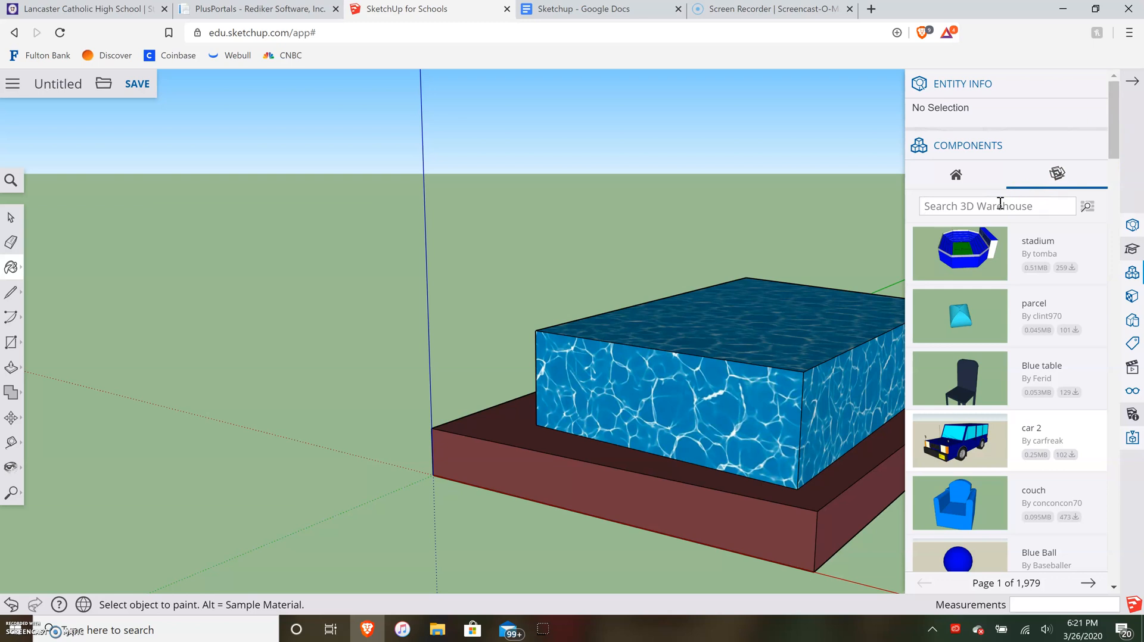
type("phone")
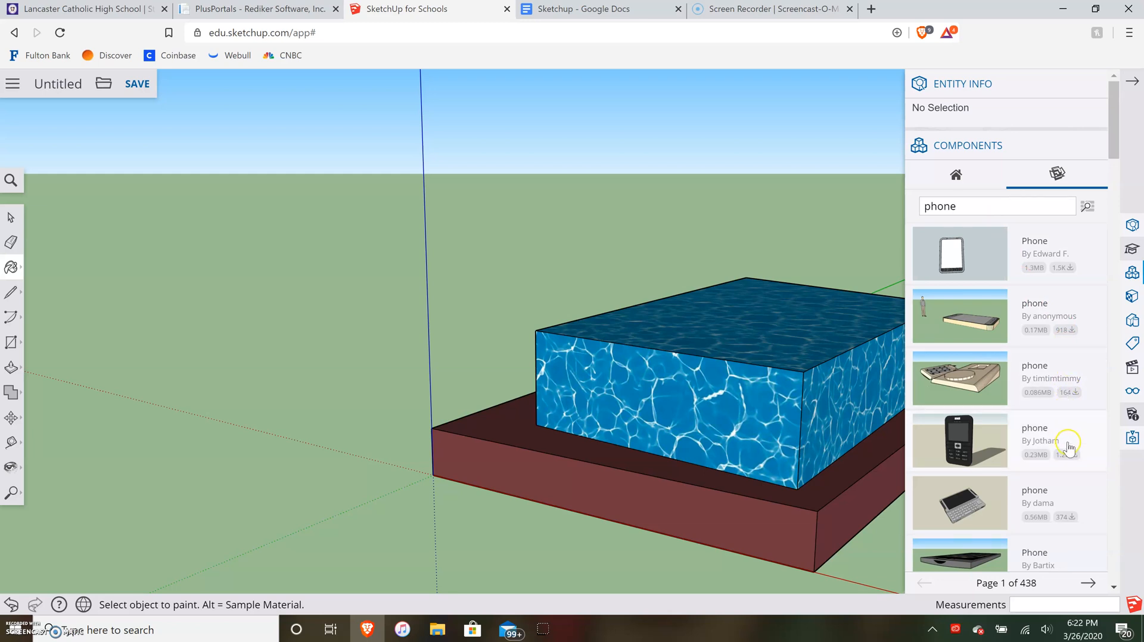
left_click(1075, 254)
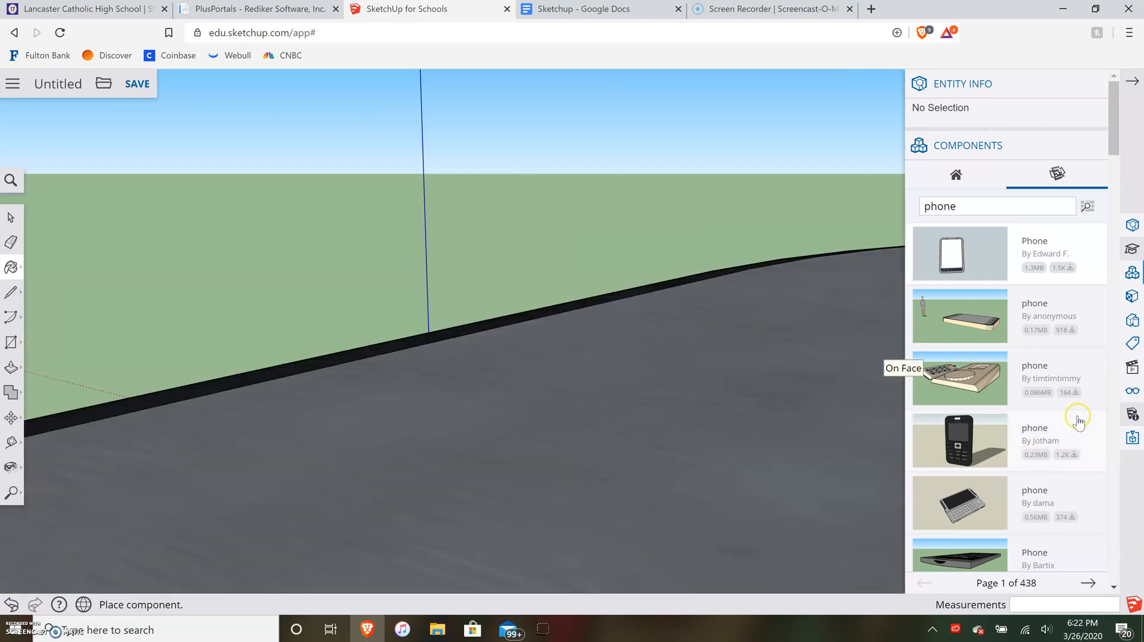
left_click(1038, 434)
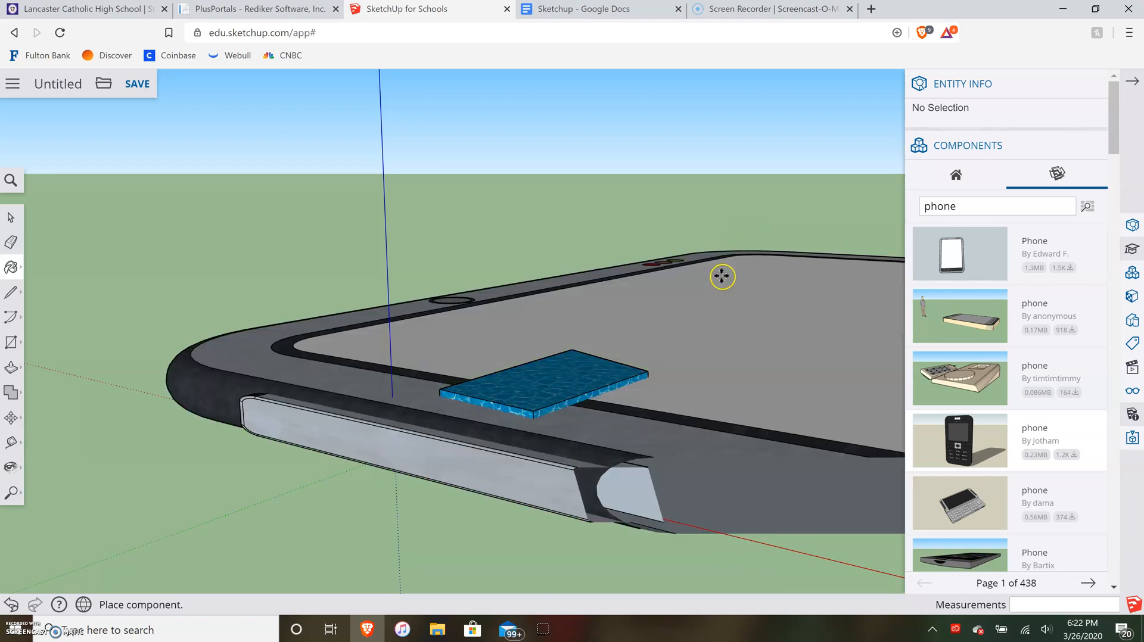
key("Escape")
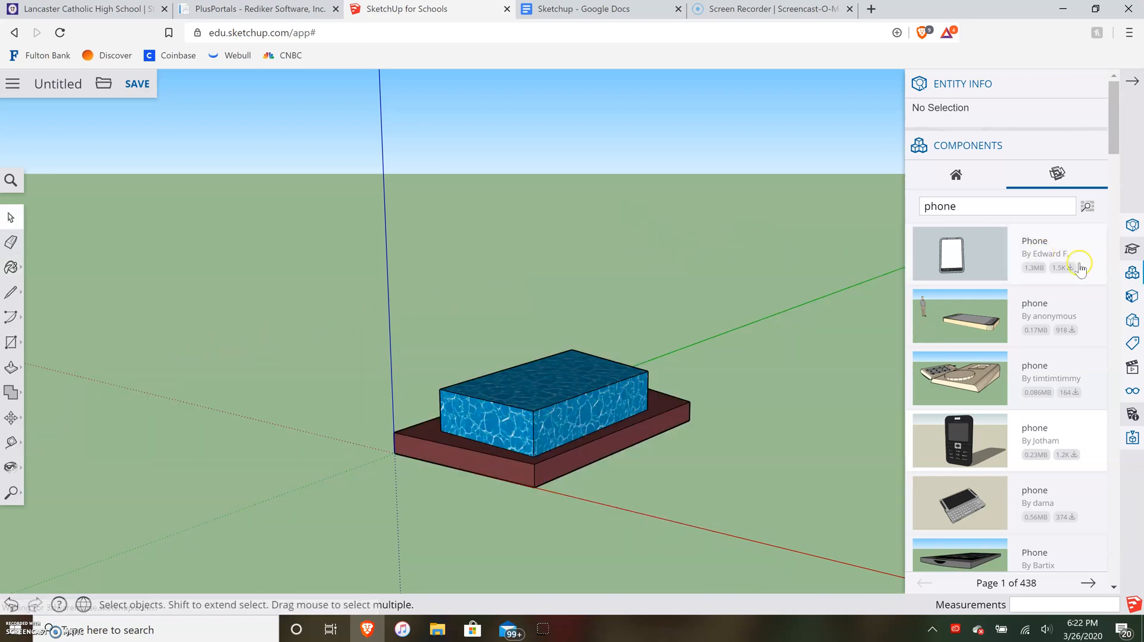
Search the 3D Warehouse components for "car", replacing the term "phone".
left_click_drag(1111, 131, 1111, 181)
scroll(1108, 184, "up", 10)
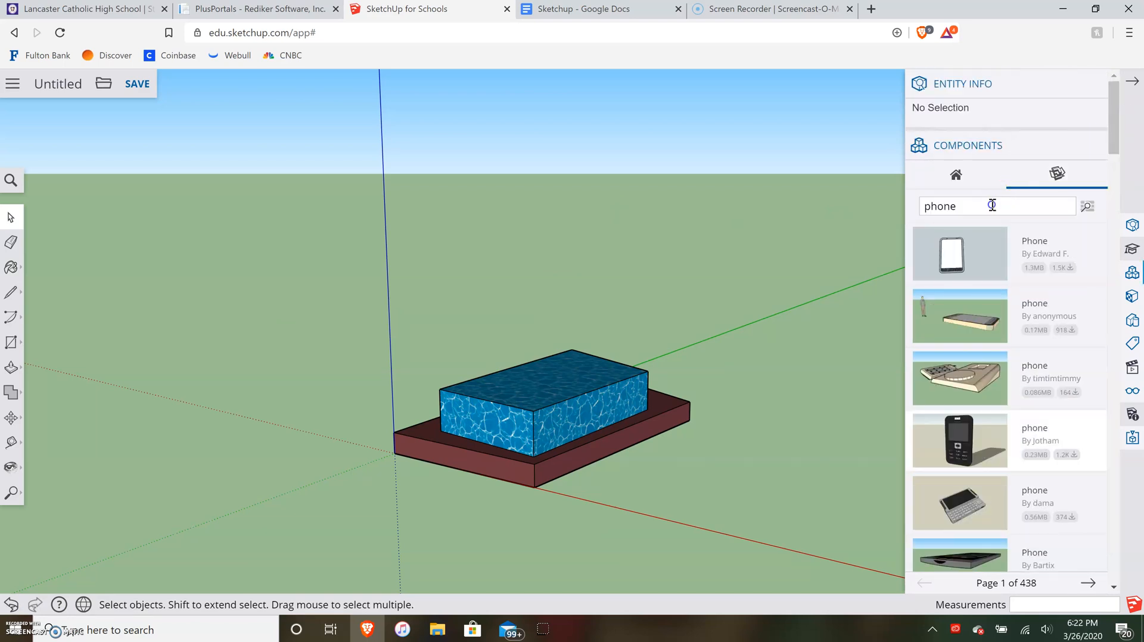
key("BackSpace")
key("BackSpace")
key("BackSpace")
key("BackSpace")
type("ca")
key("Return")
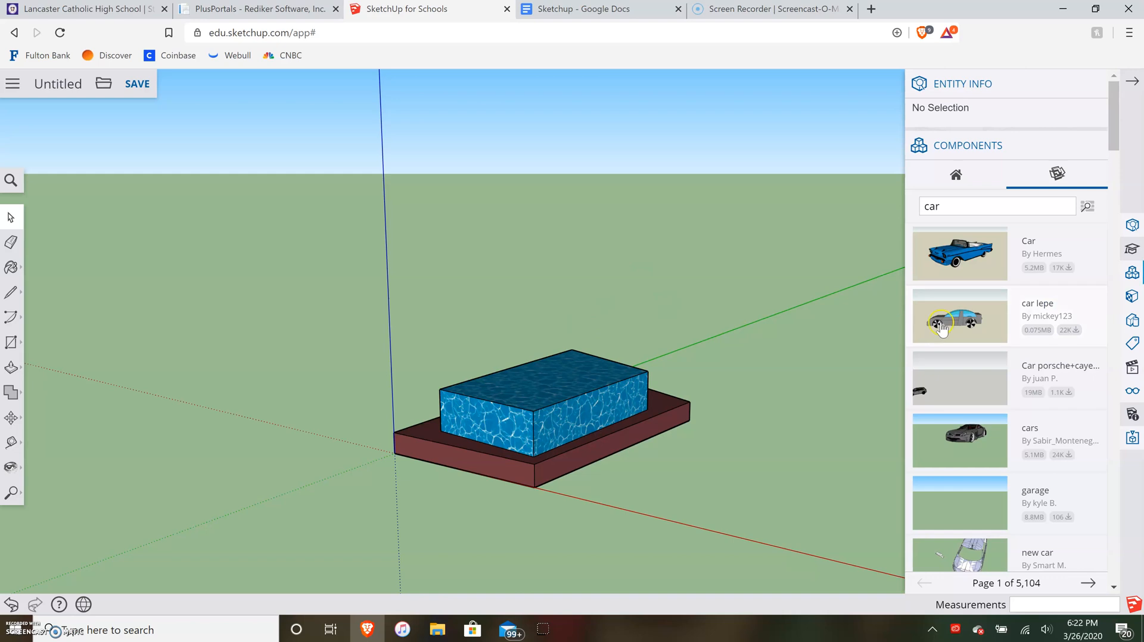
Place the car lepe component on the ground beside the stacked boxes, and dismiss the download of the large blue Car model.
left_click(1061, 319)
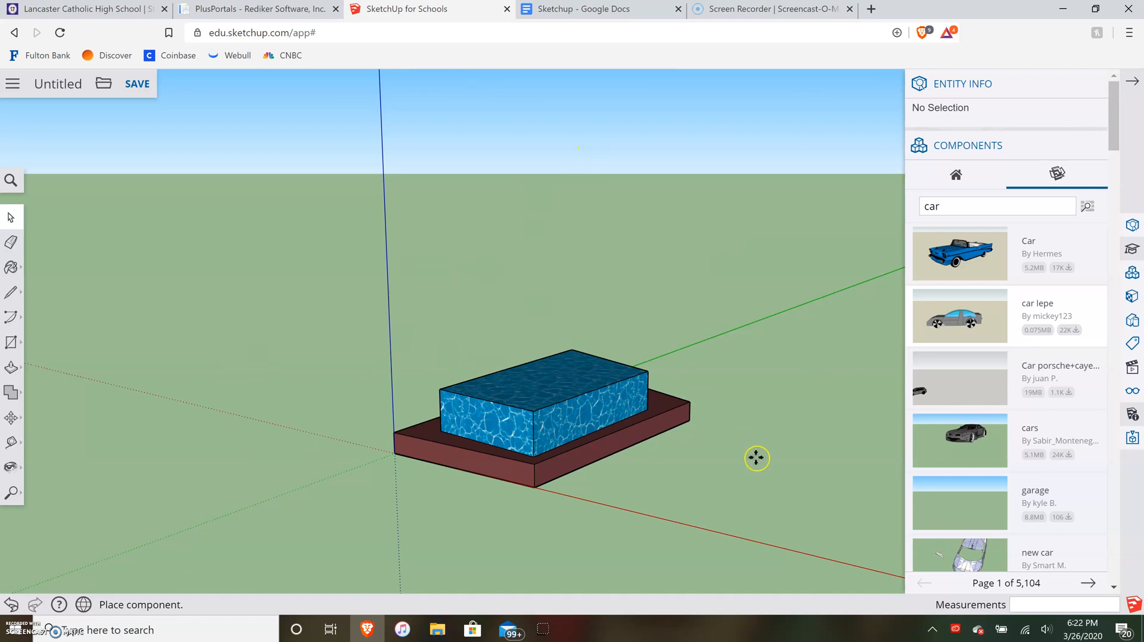
left_click(774, 419)
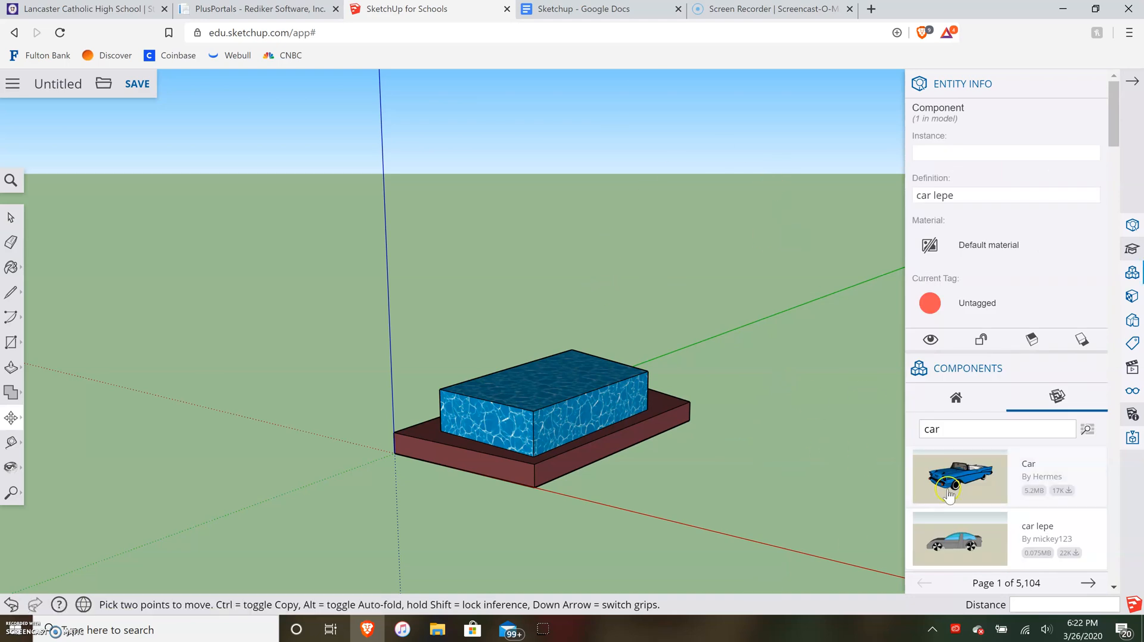
left_click(1025, 486)
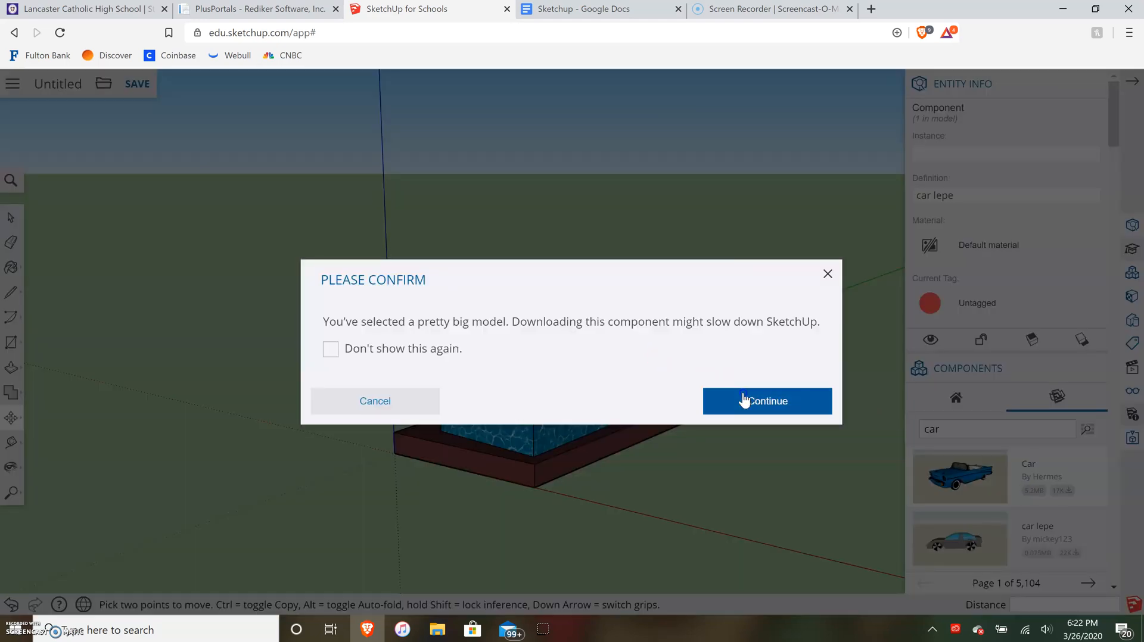
left_click(828, 274)
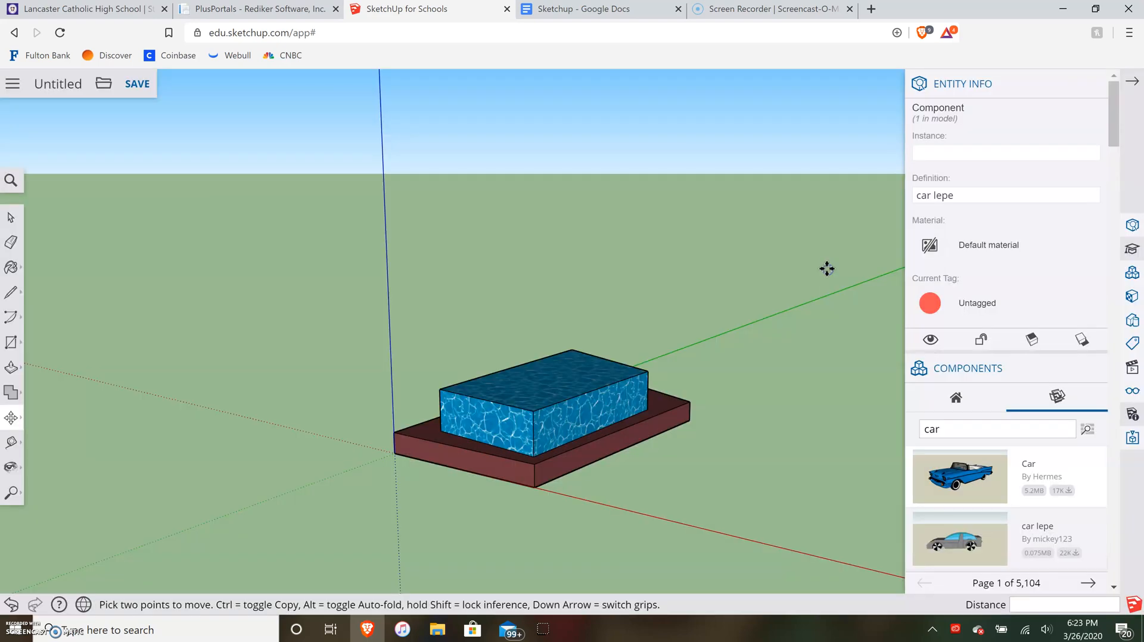
Place a second car lepe component on the ground beside the stacked boxes.
left_click(1048, 548)
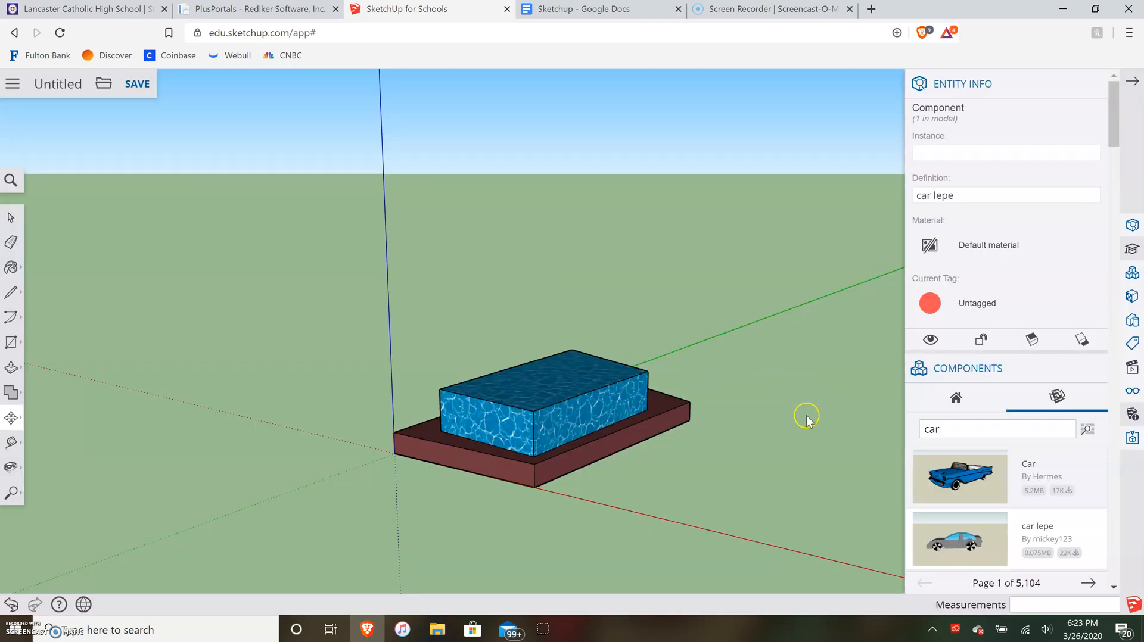
left_click(802, 414)
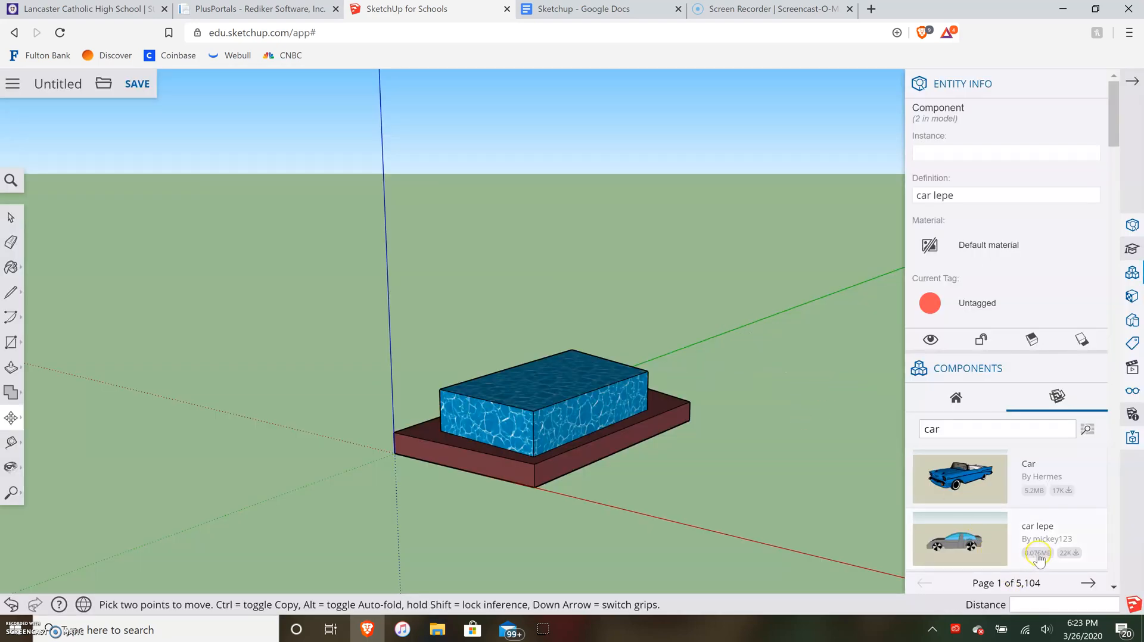
left_click(756, 428)
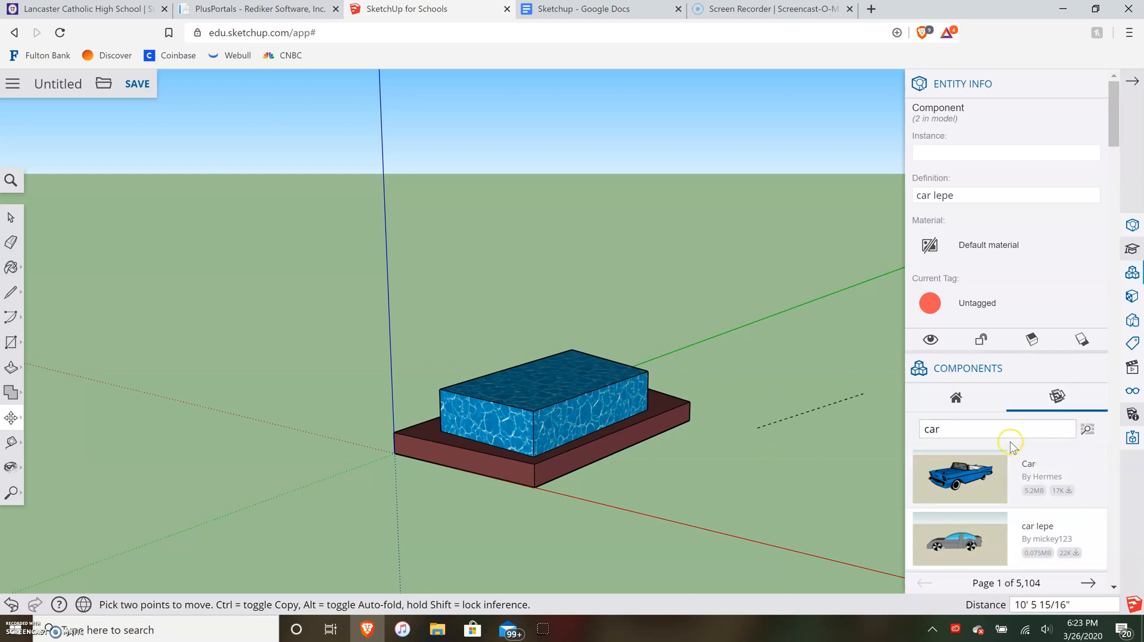
Search the 3D Warehouse components for "blue", replacing the term "car".
key("BackSpace")
type("blue")
key("Return")
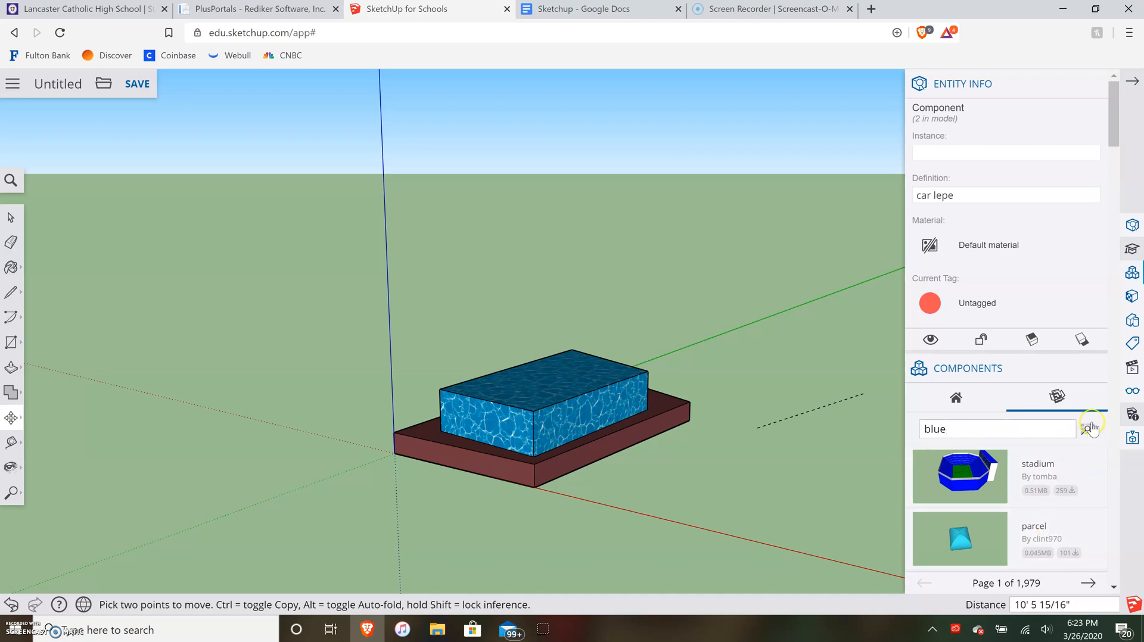
Place the blue car 2 component on the ground behind the stacked boxes, and close the components list.
left_click_drag(1111, 134, 1110, 182)
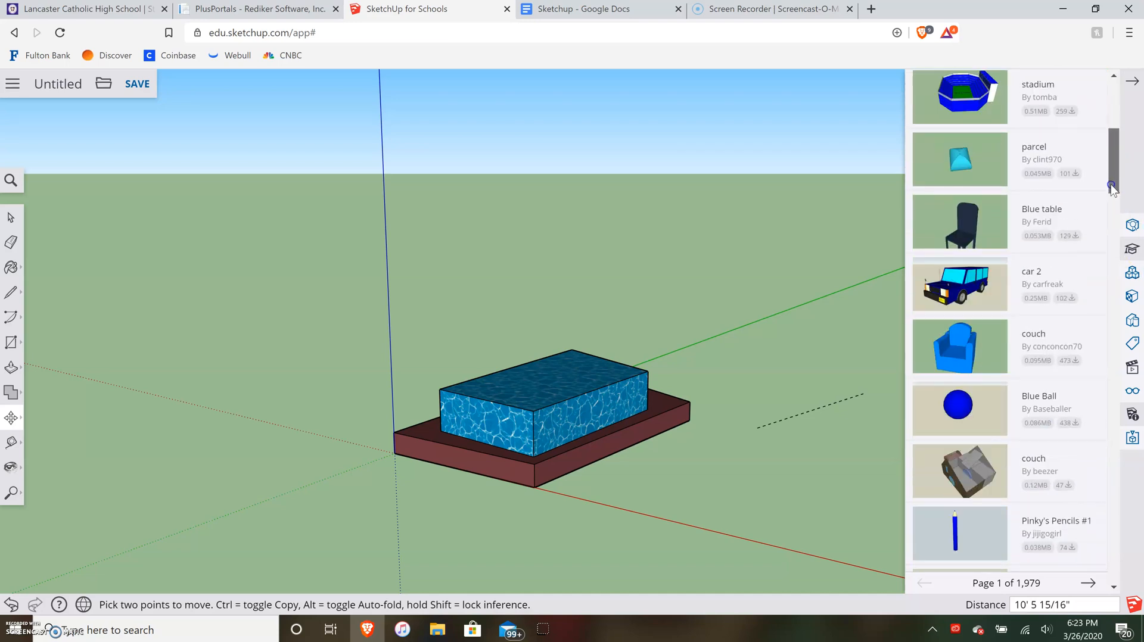
left_click(1040, 279)
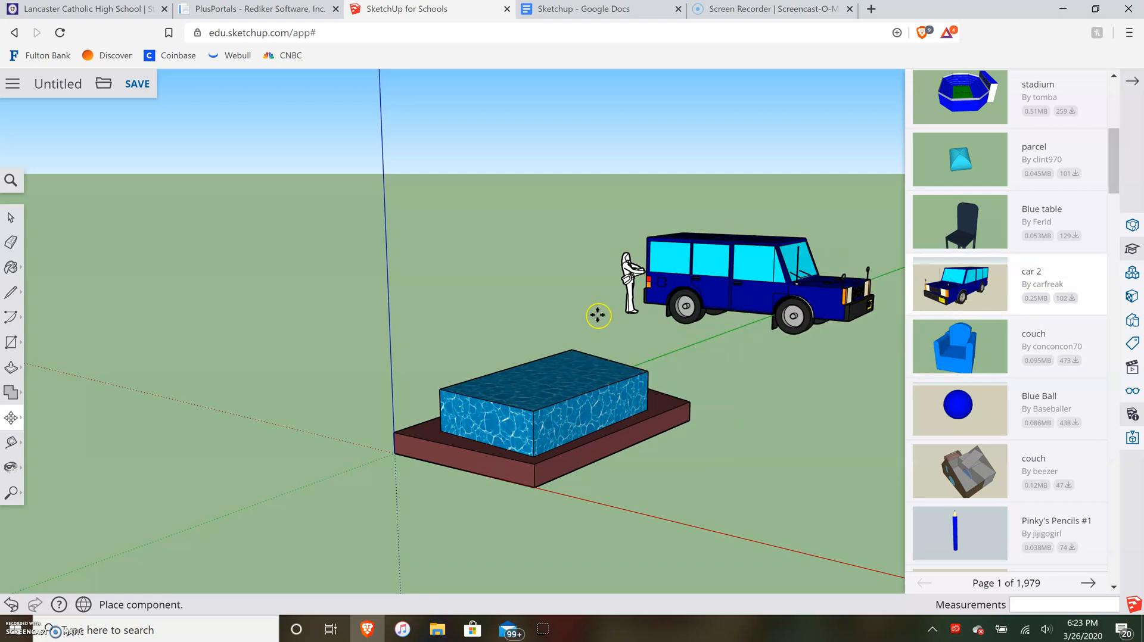
left_click(470, 340)
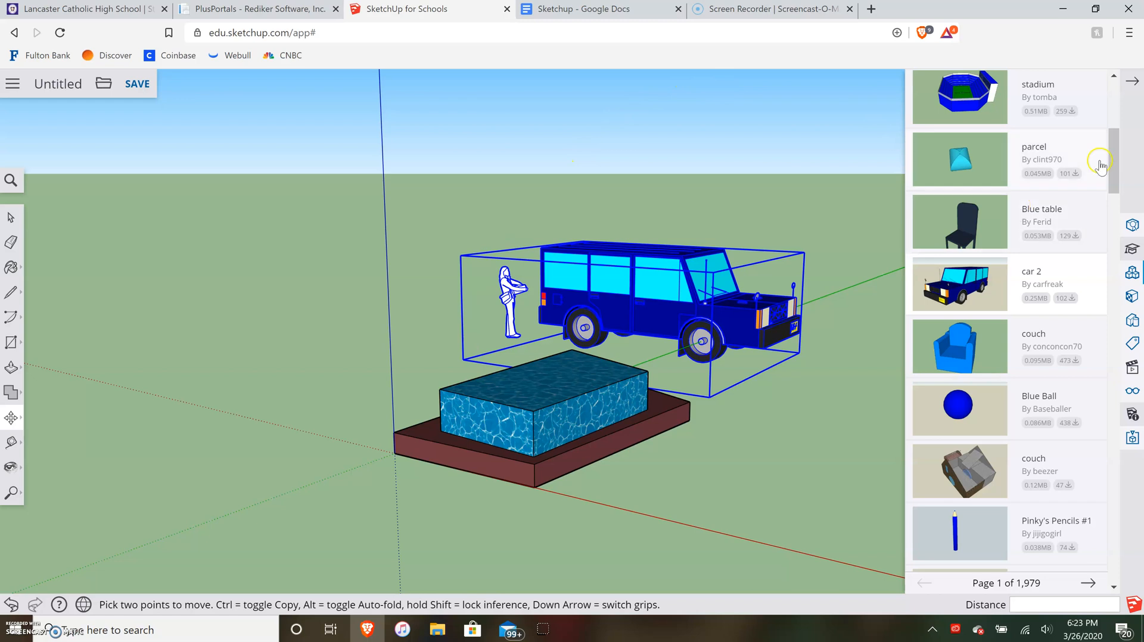
left_click_drag(1111, 154, 1120, 101)
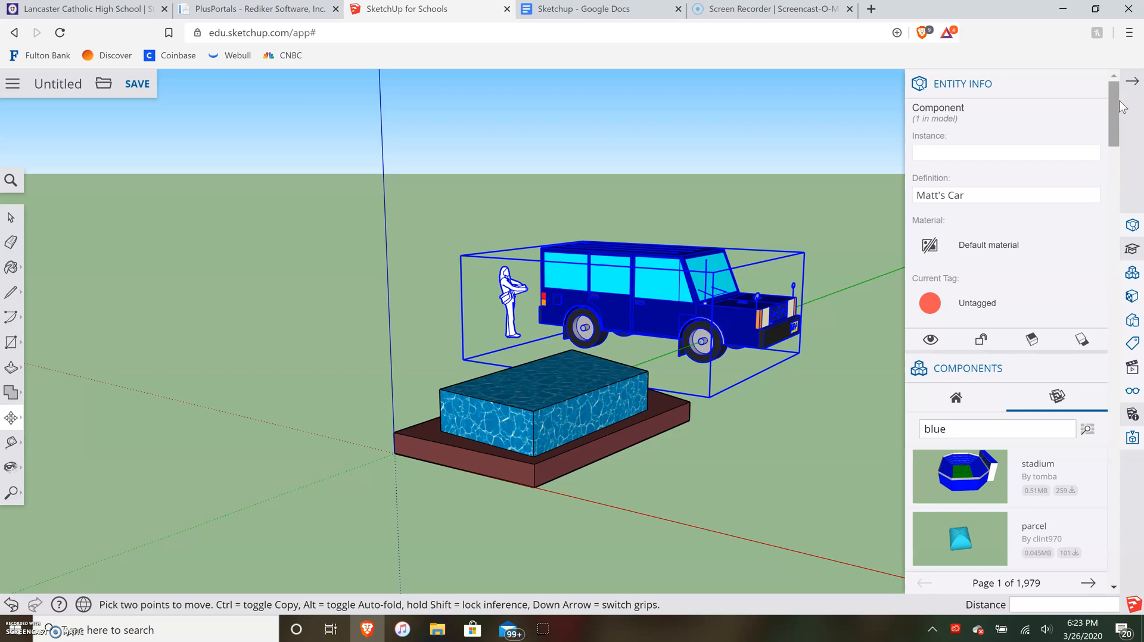
left_click(1136, 82)
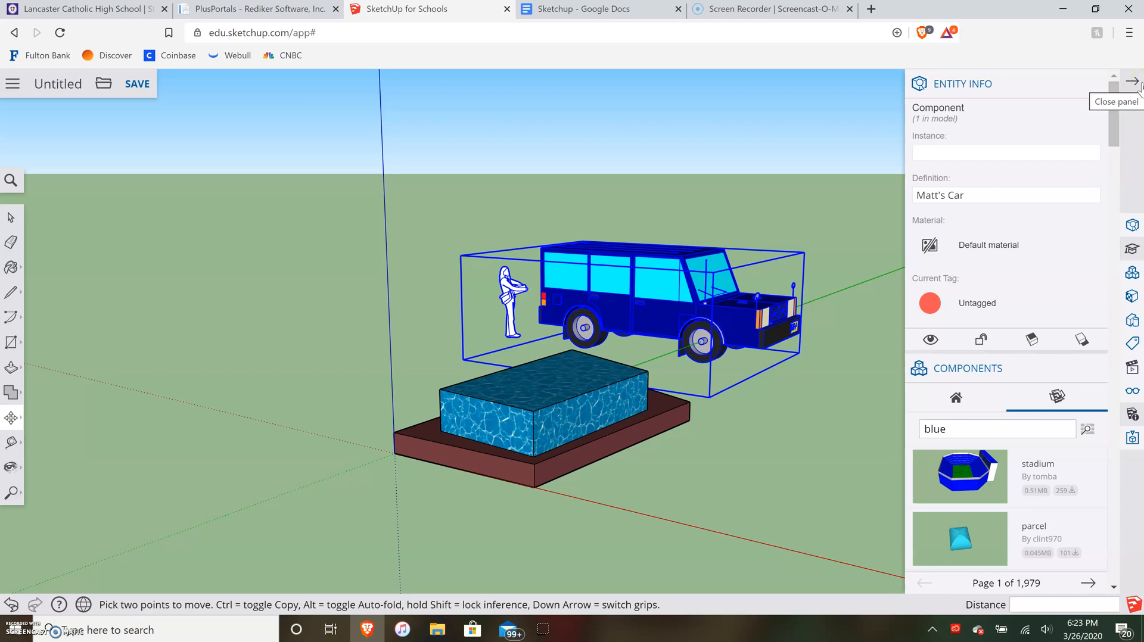
left_click(1137, 84)
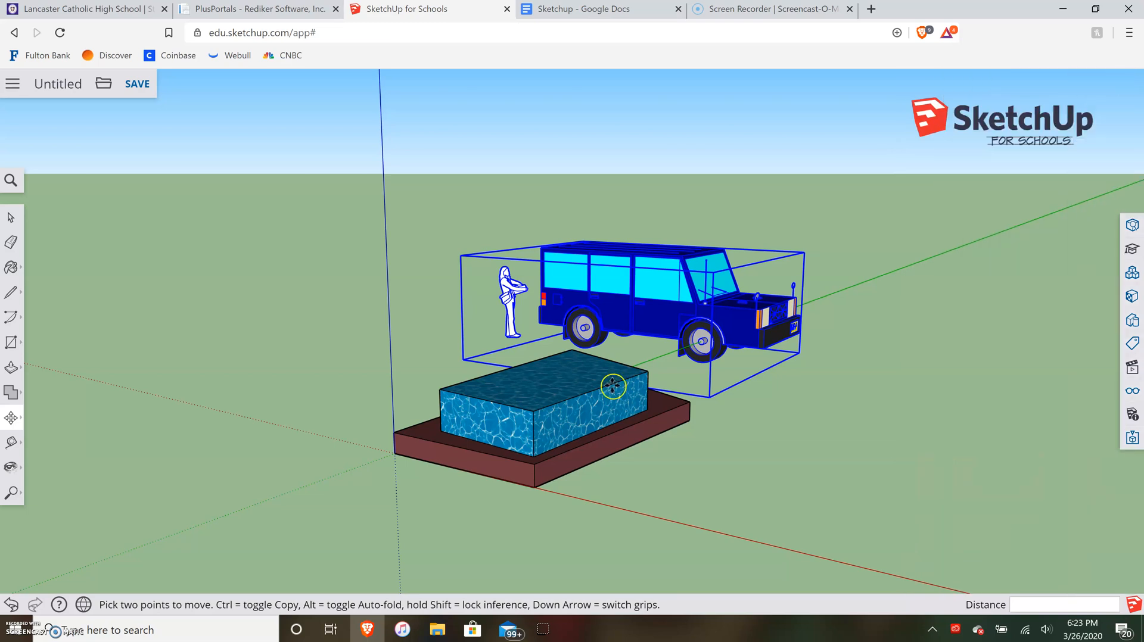